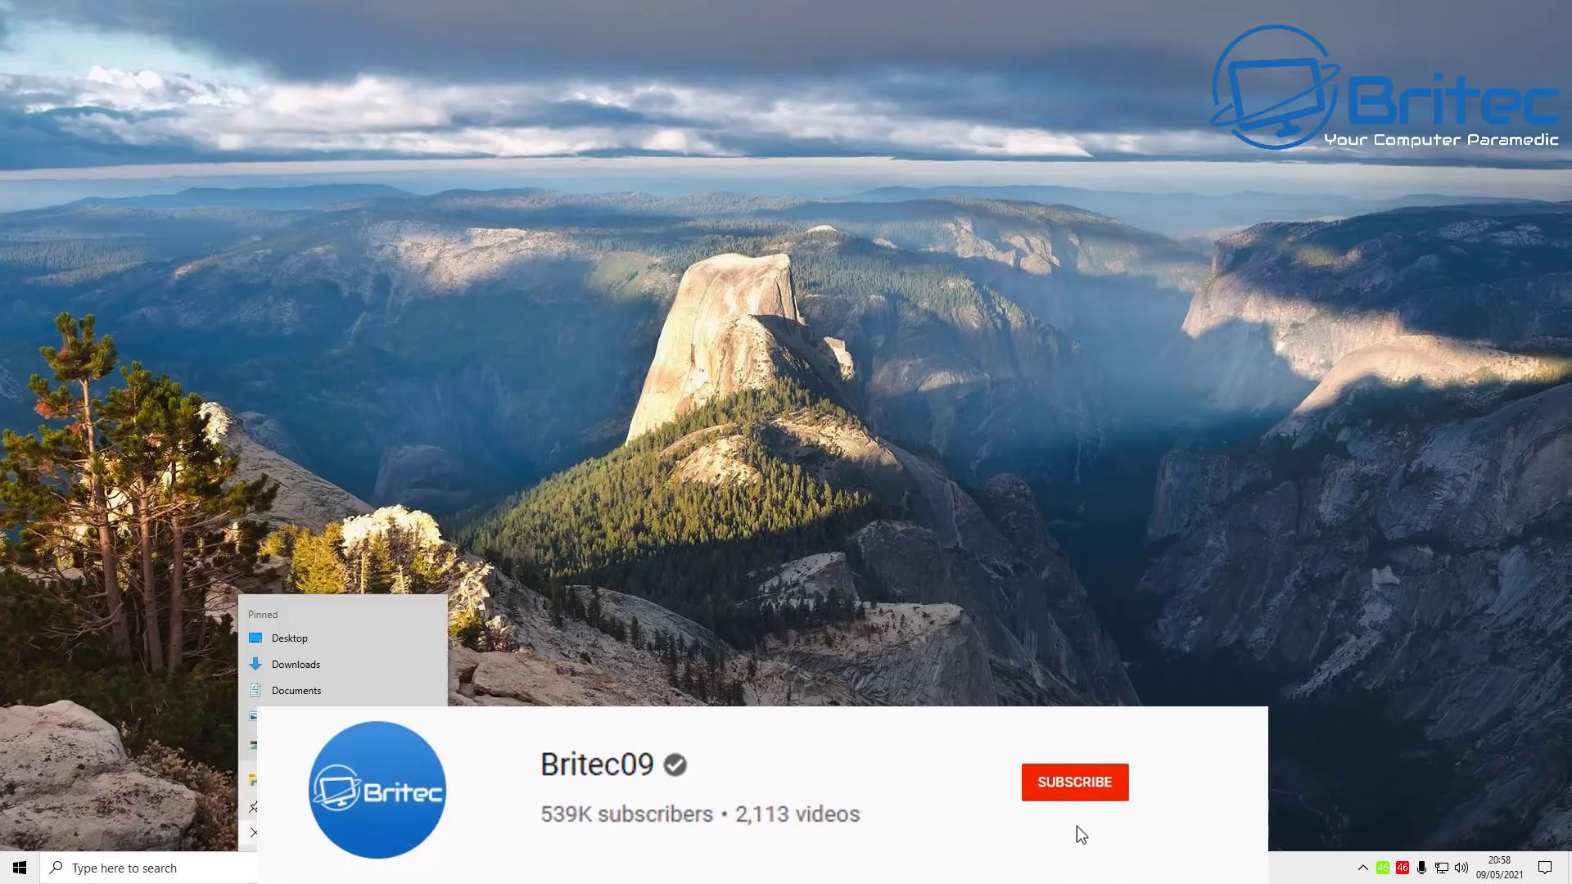
# Step: Open Local Disk (E:) from This PC in a window beside the pcbuild folder
pyautogui.click(295, 779)
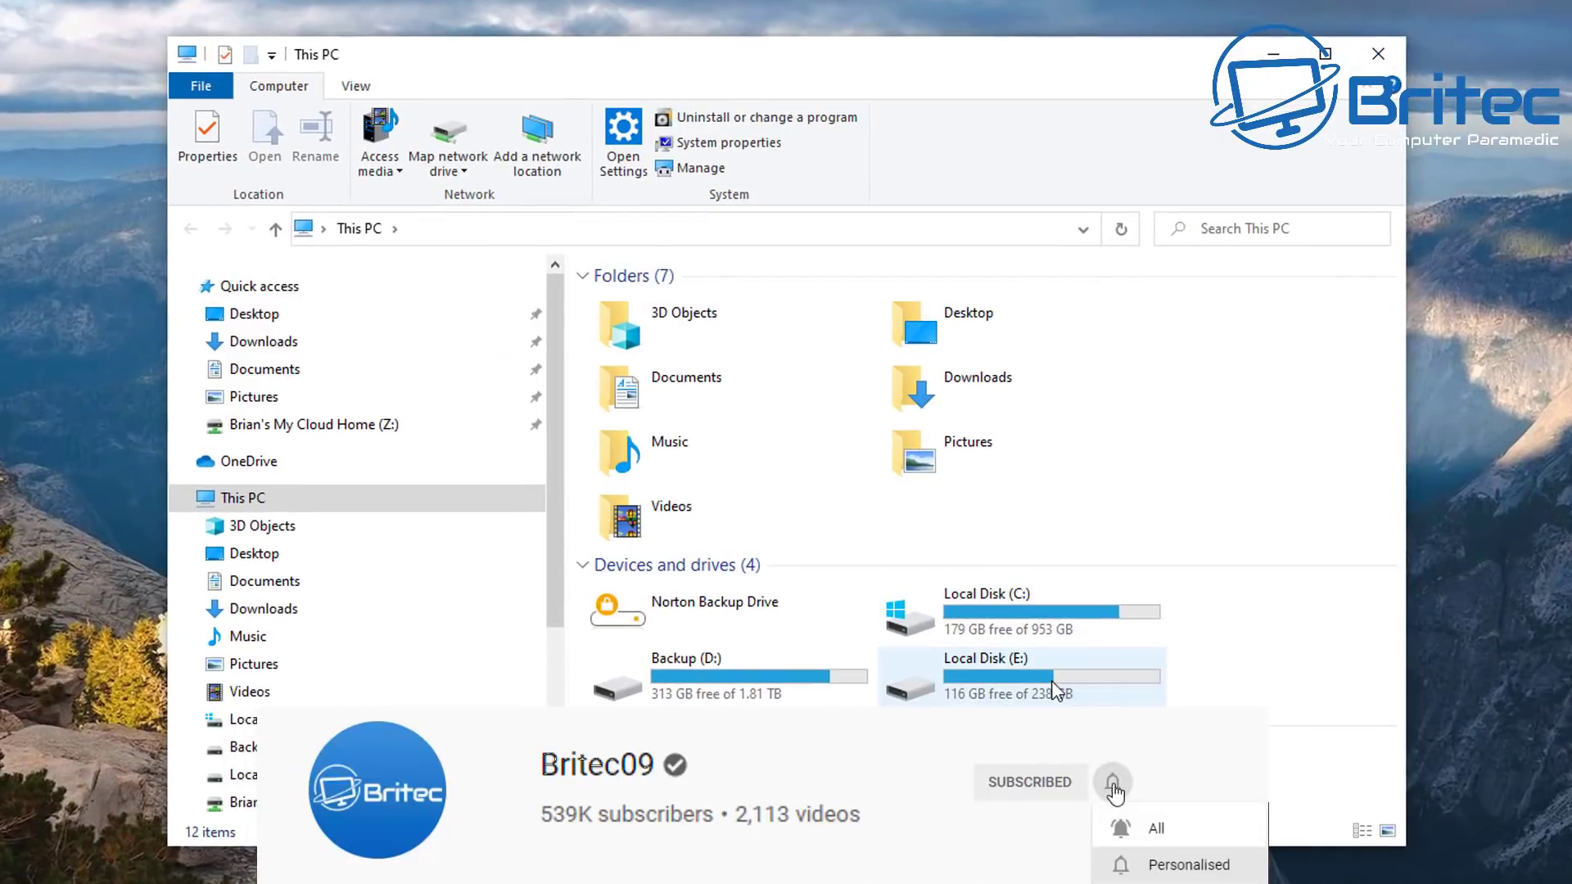
pyautogui.click(1053, 682)
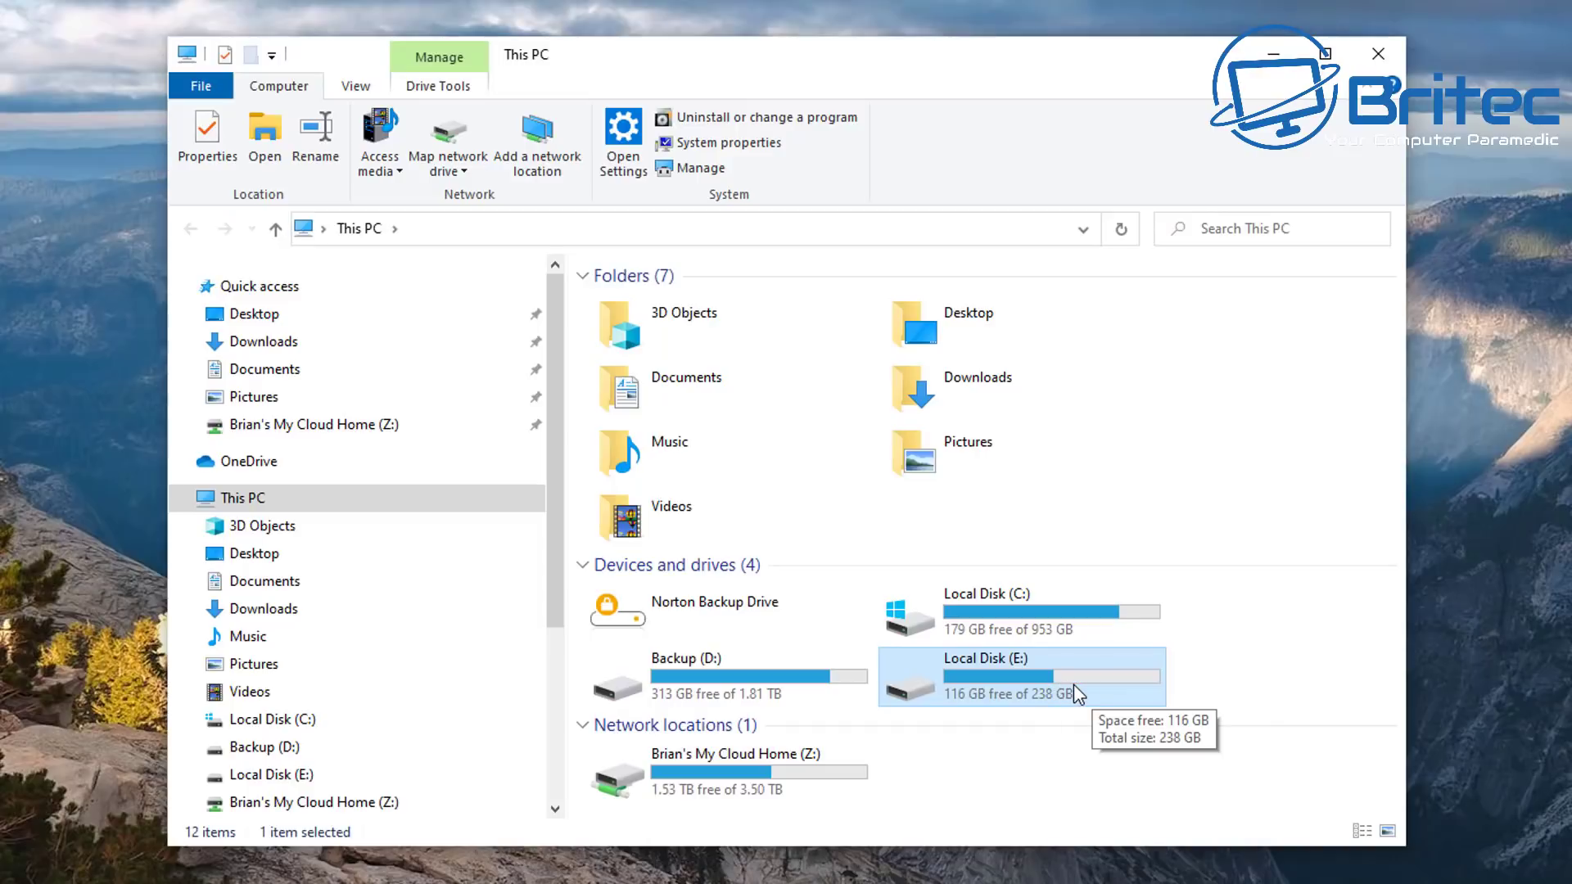
pyautogui.doubleClick(1074, 685)
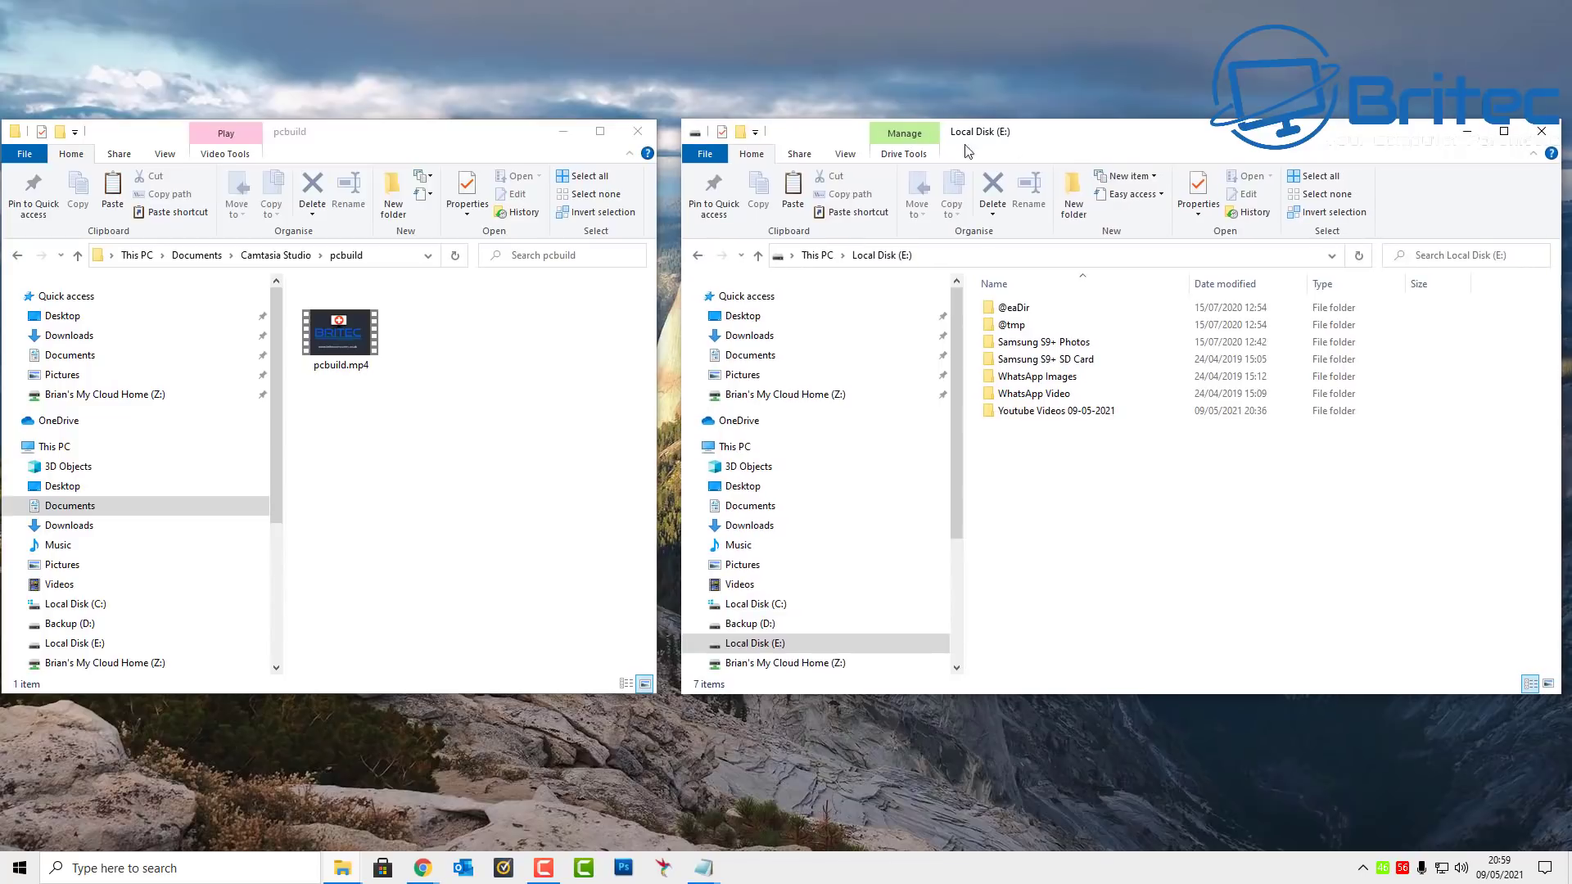
# Step: Copy pcbuild.mp4 into Local Disk (E:) and dismiss the File Too Large warning
pyautogui.rightClick(352, 347)
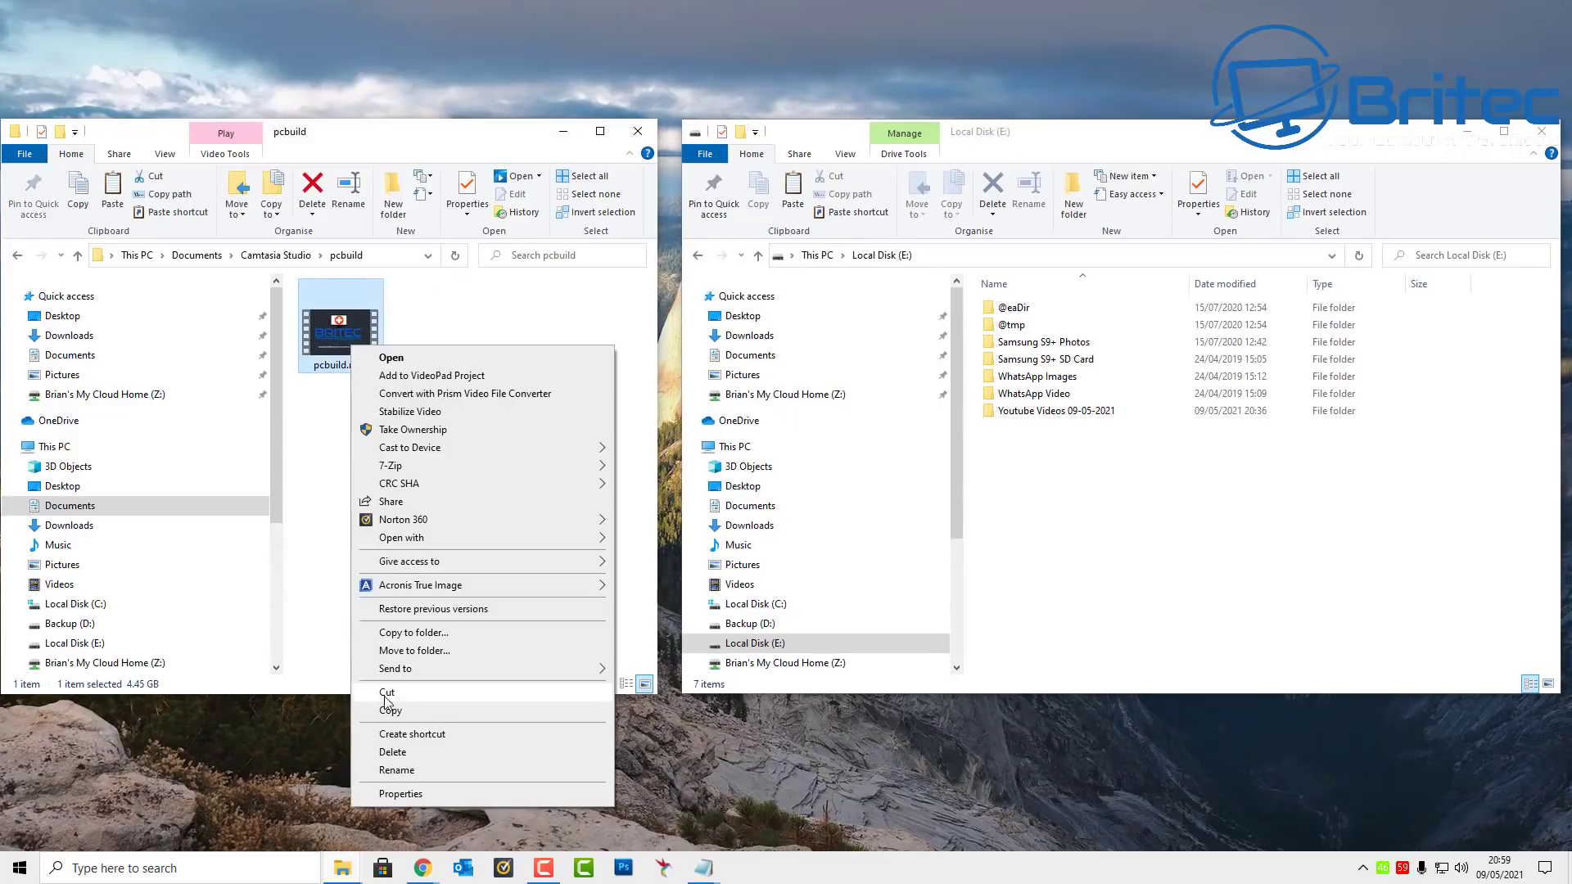
pyautogui.click(389, 710)
pyautogui.rightClick(1033, 523)
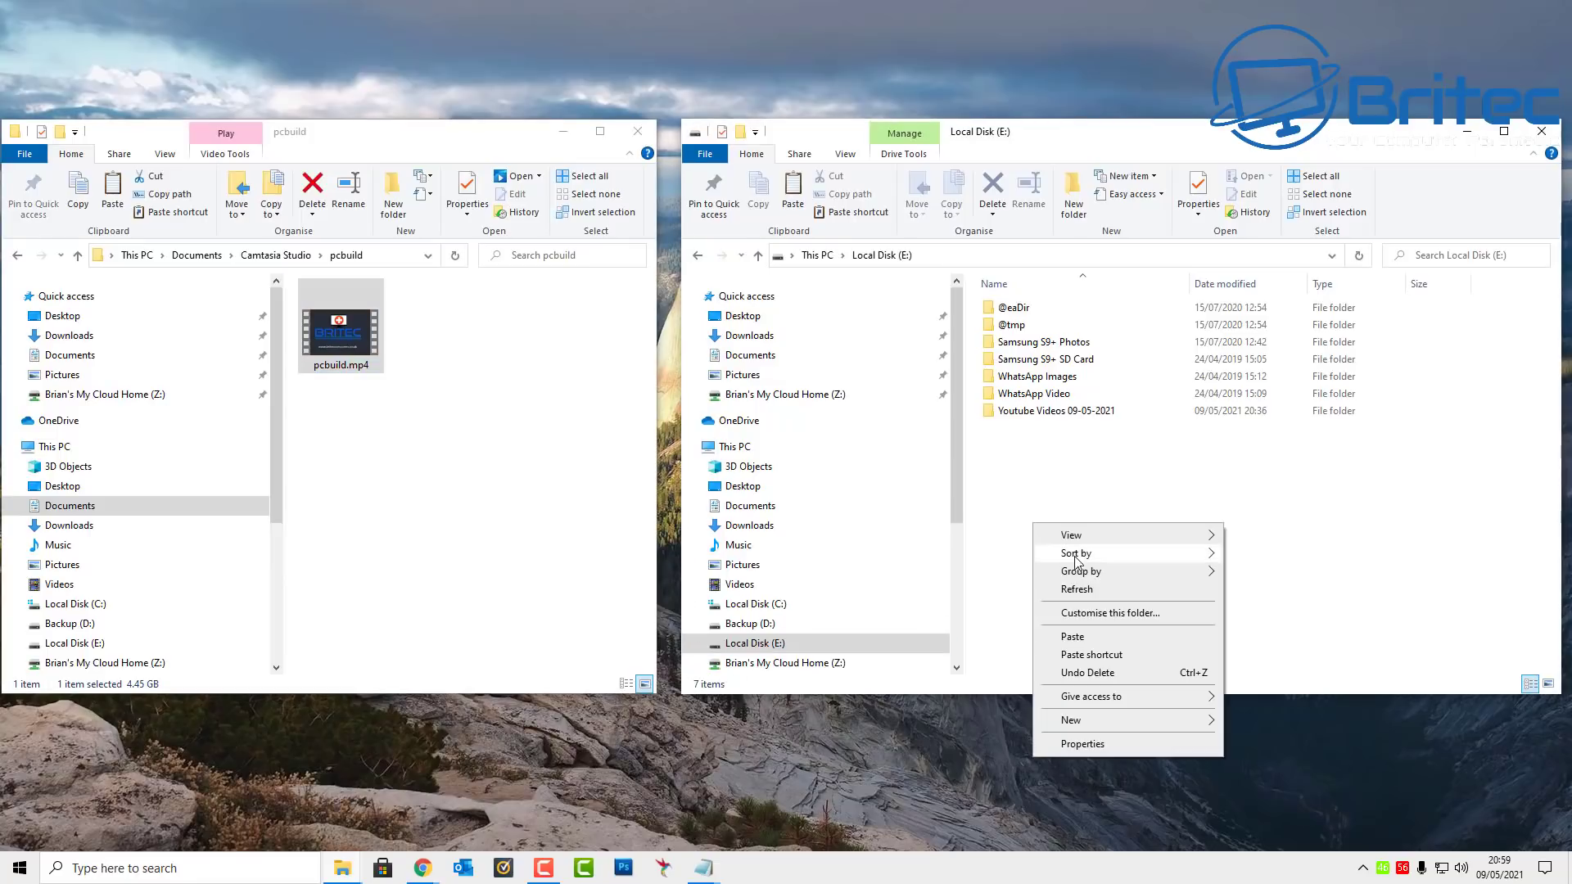
pyautogui.click(1081, 643)
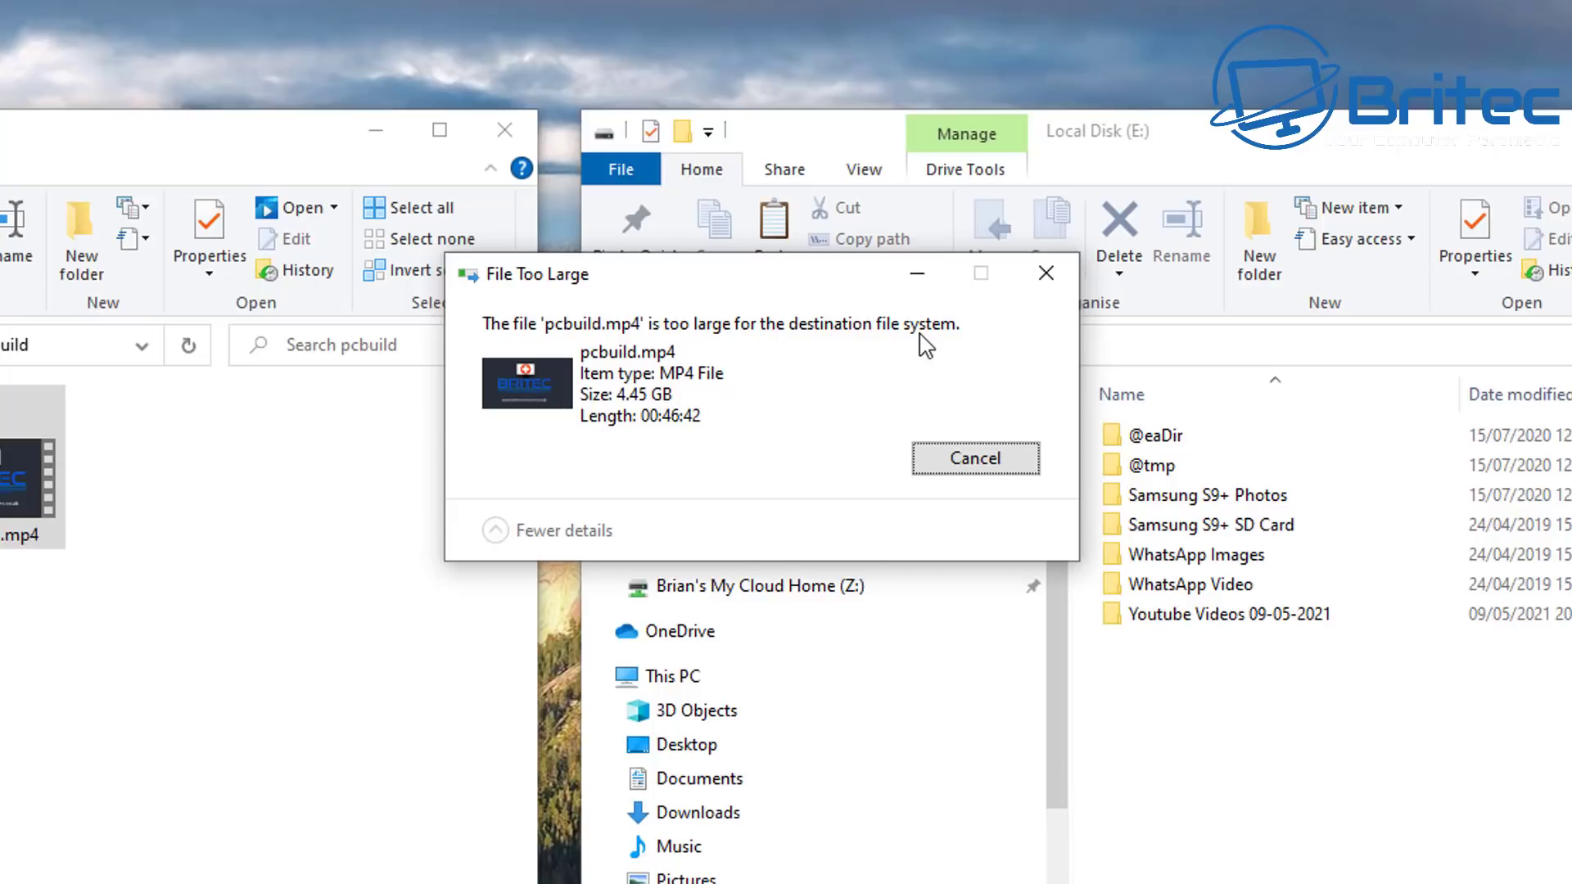
pyautogui.moveTo(803, 288); pyautogui.dragTo(735, 442)
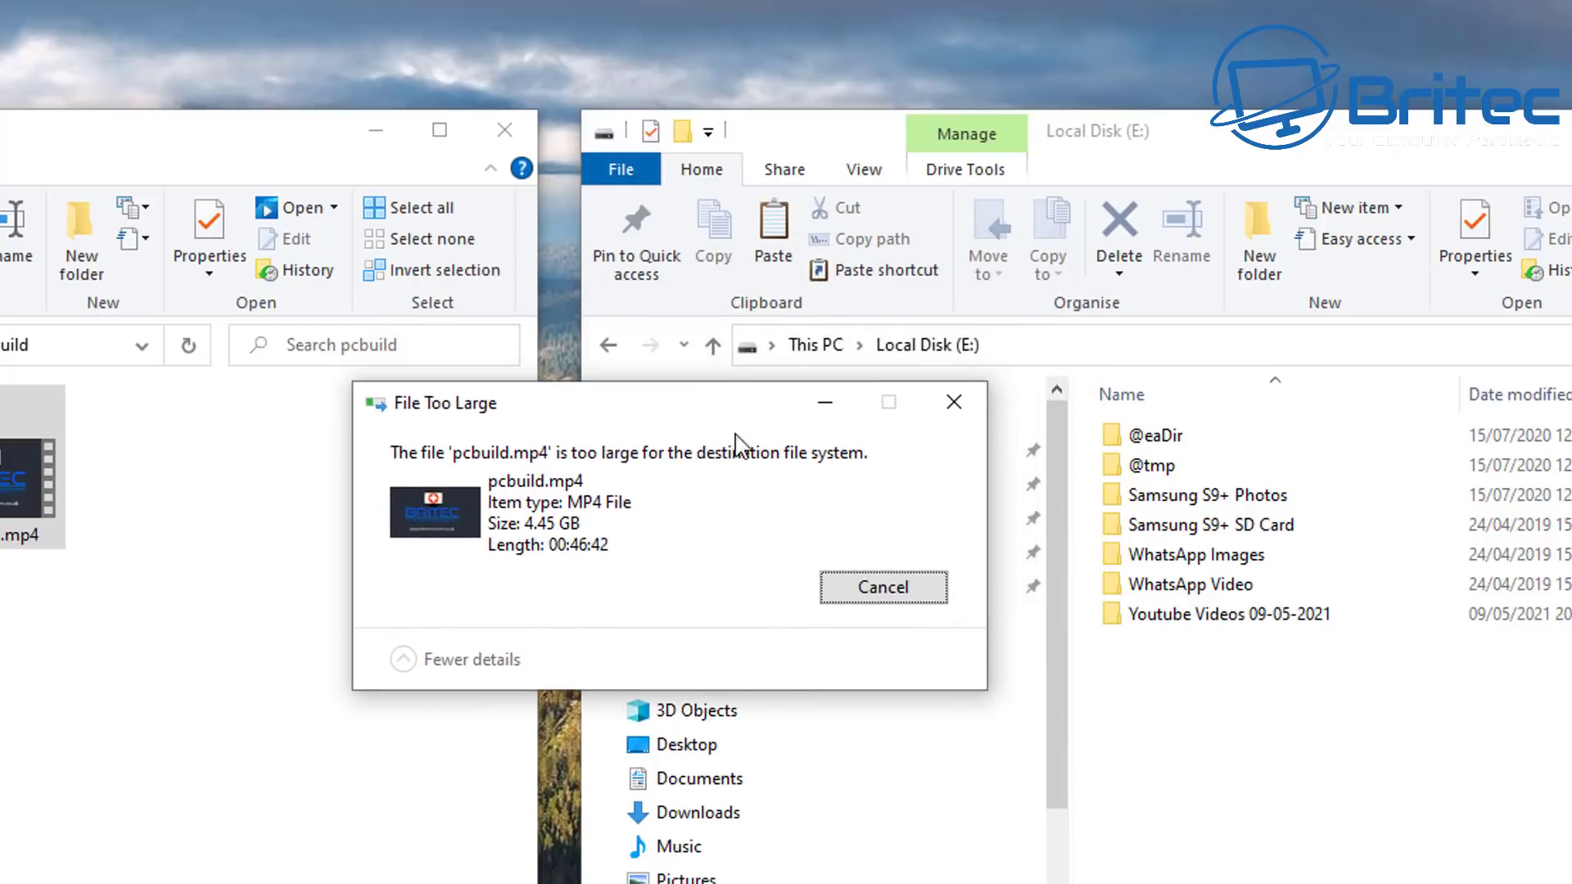
pyautogui.click(954, 403)
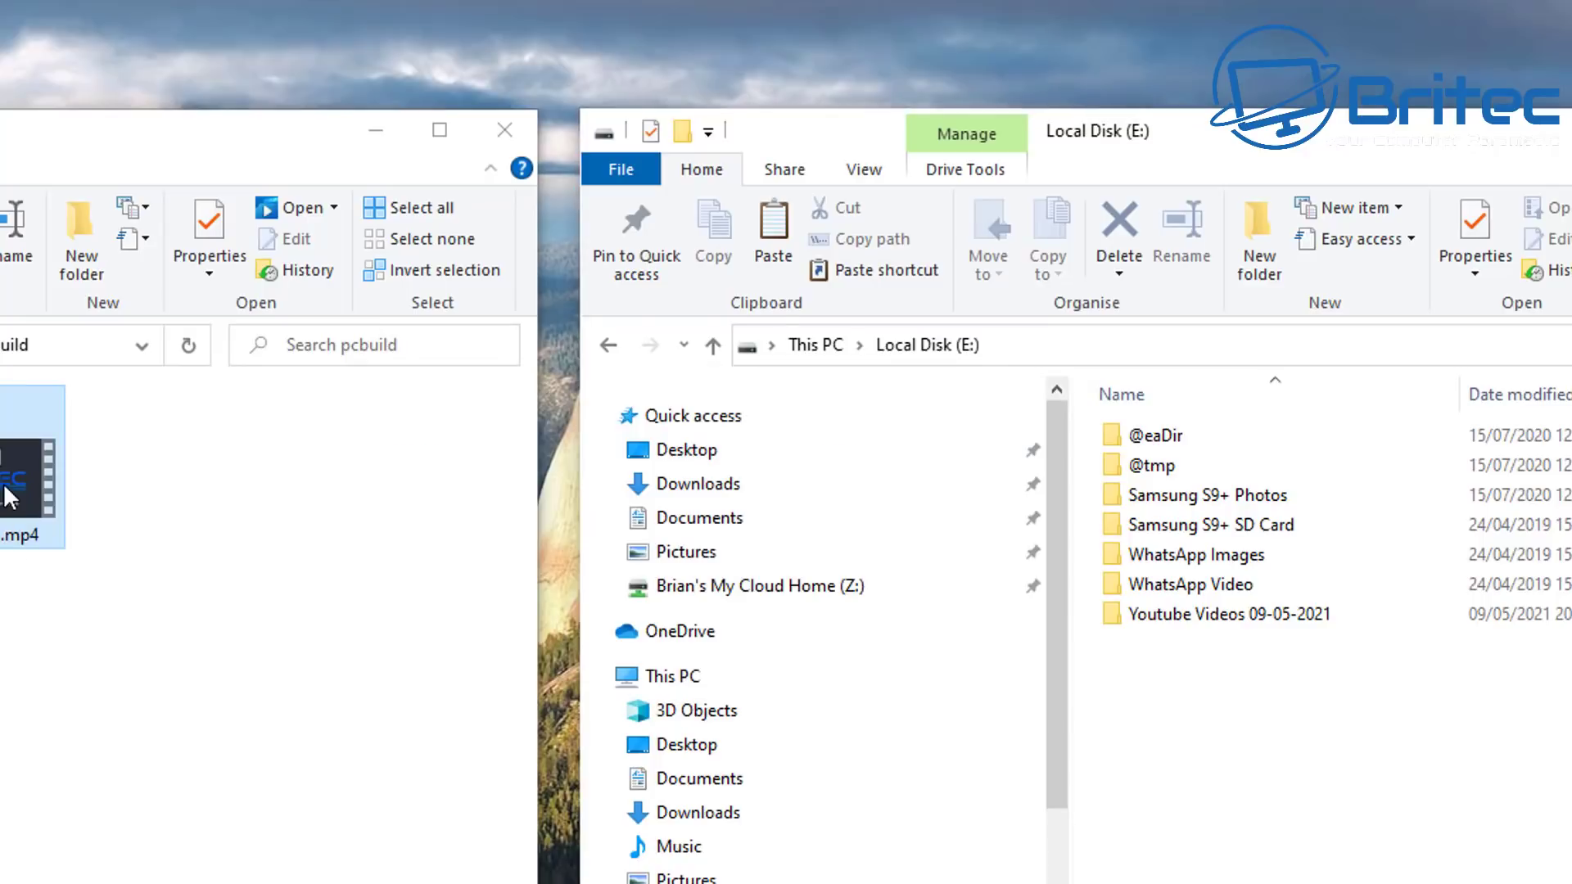
# Step: Retry copying pcbuild.mp4 onto E:, dismiss the warning again, and close the E: window
pyautogui.moveTo(9, 497); pyautogui.dragTo(1310, 833)
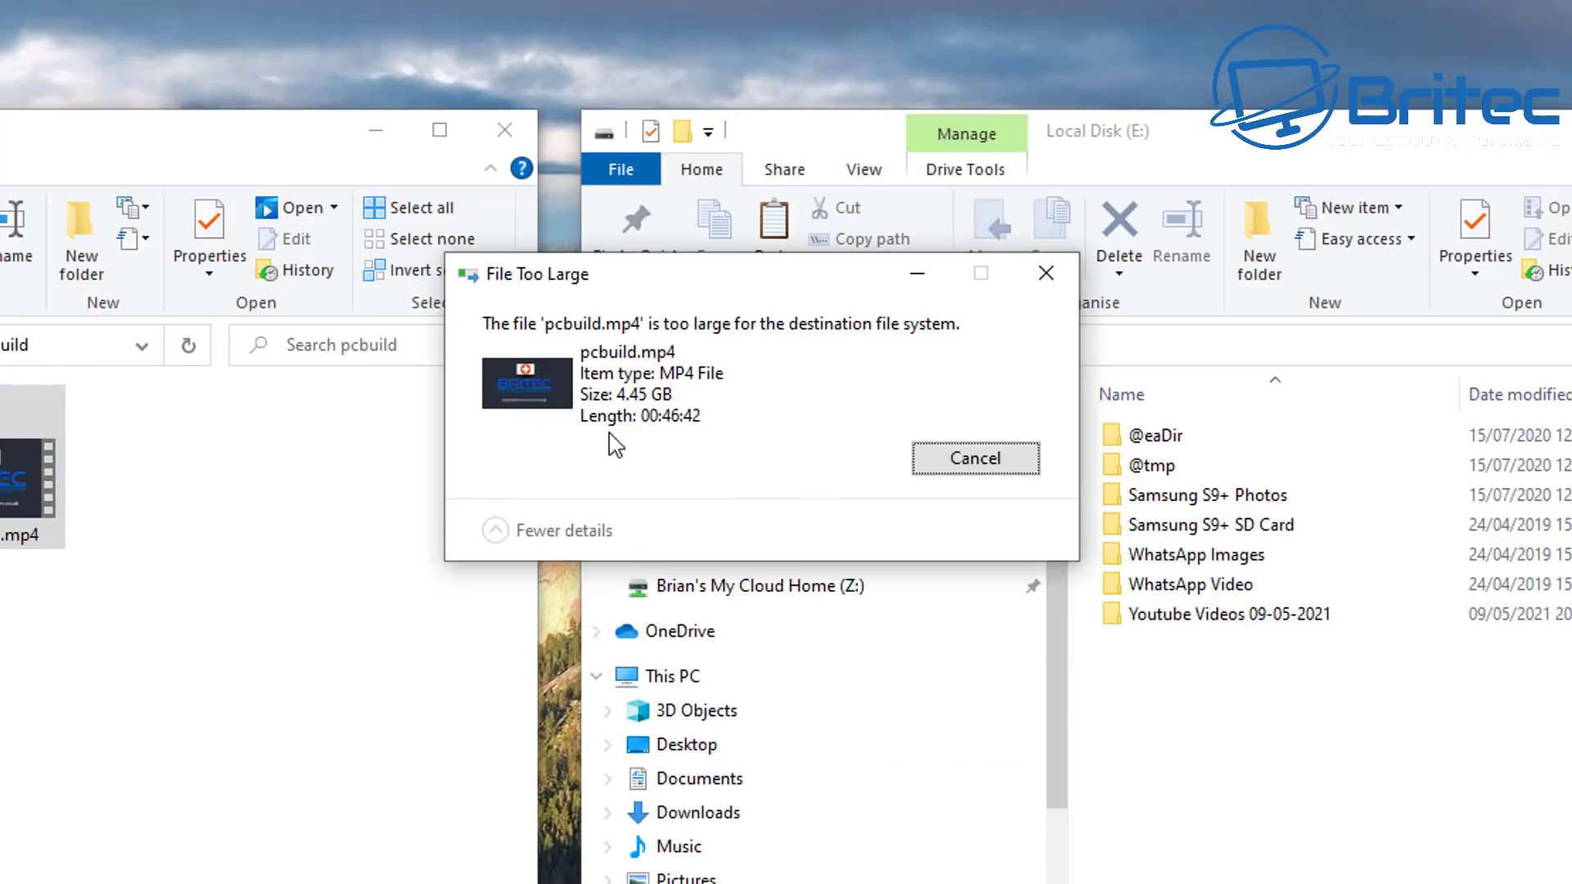
pyautogui.click(964, 446)
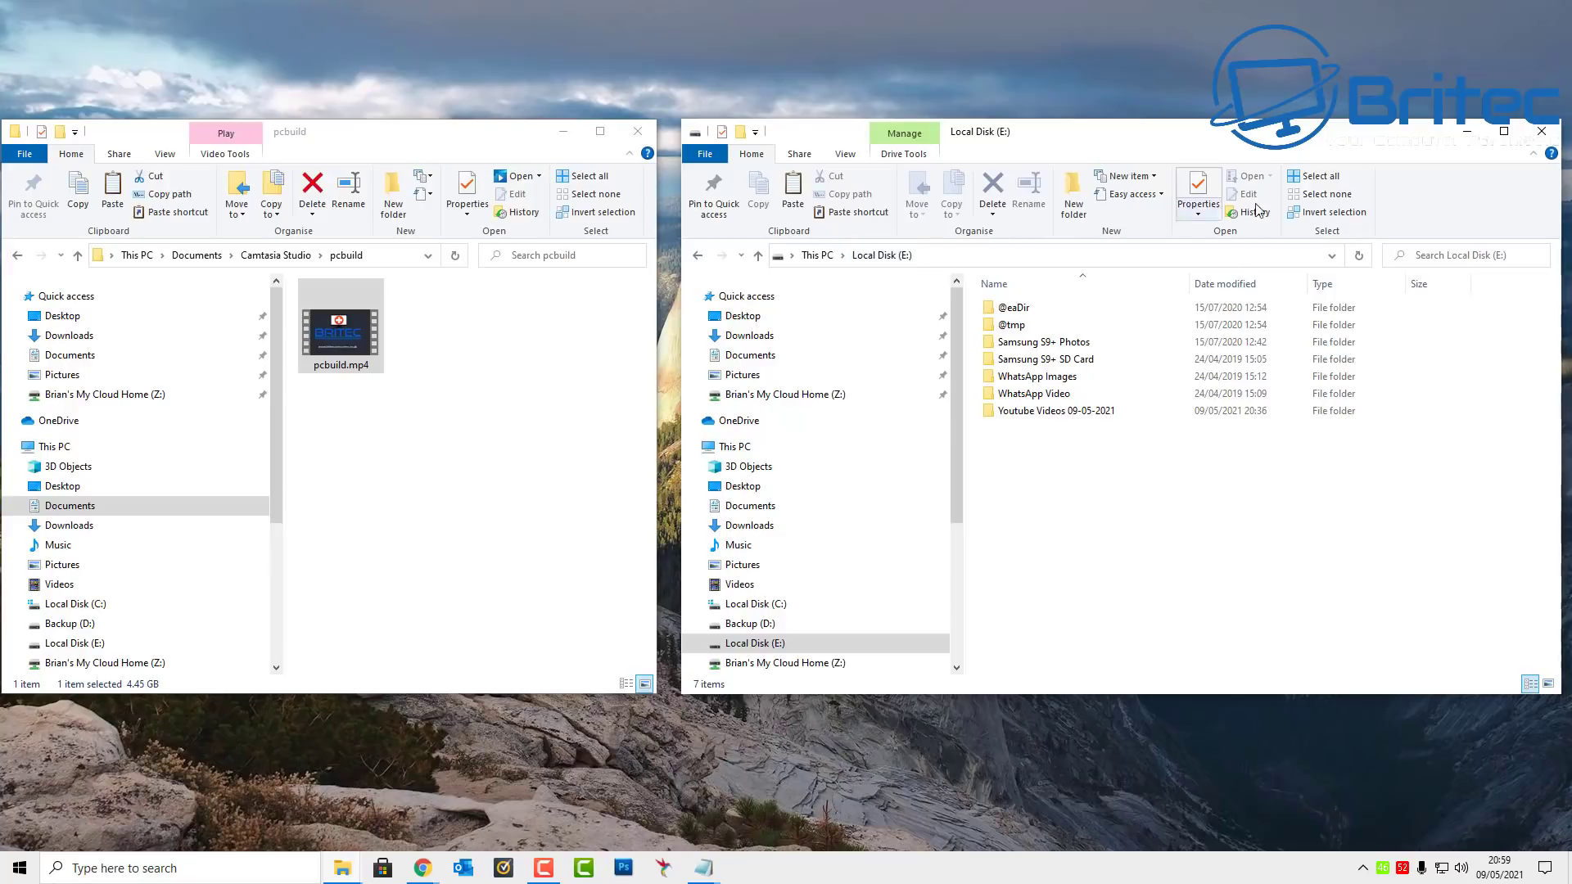
pyautogui.click(1541, 132)
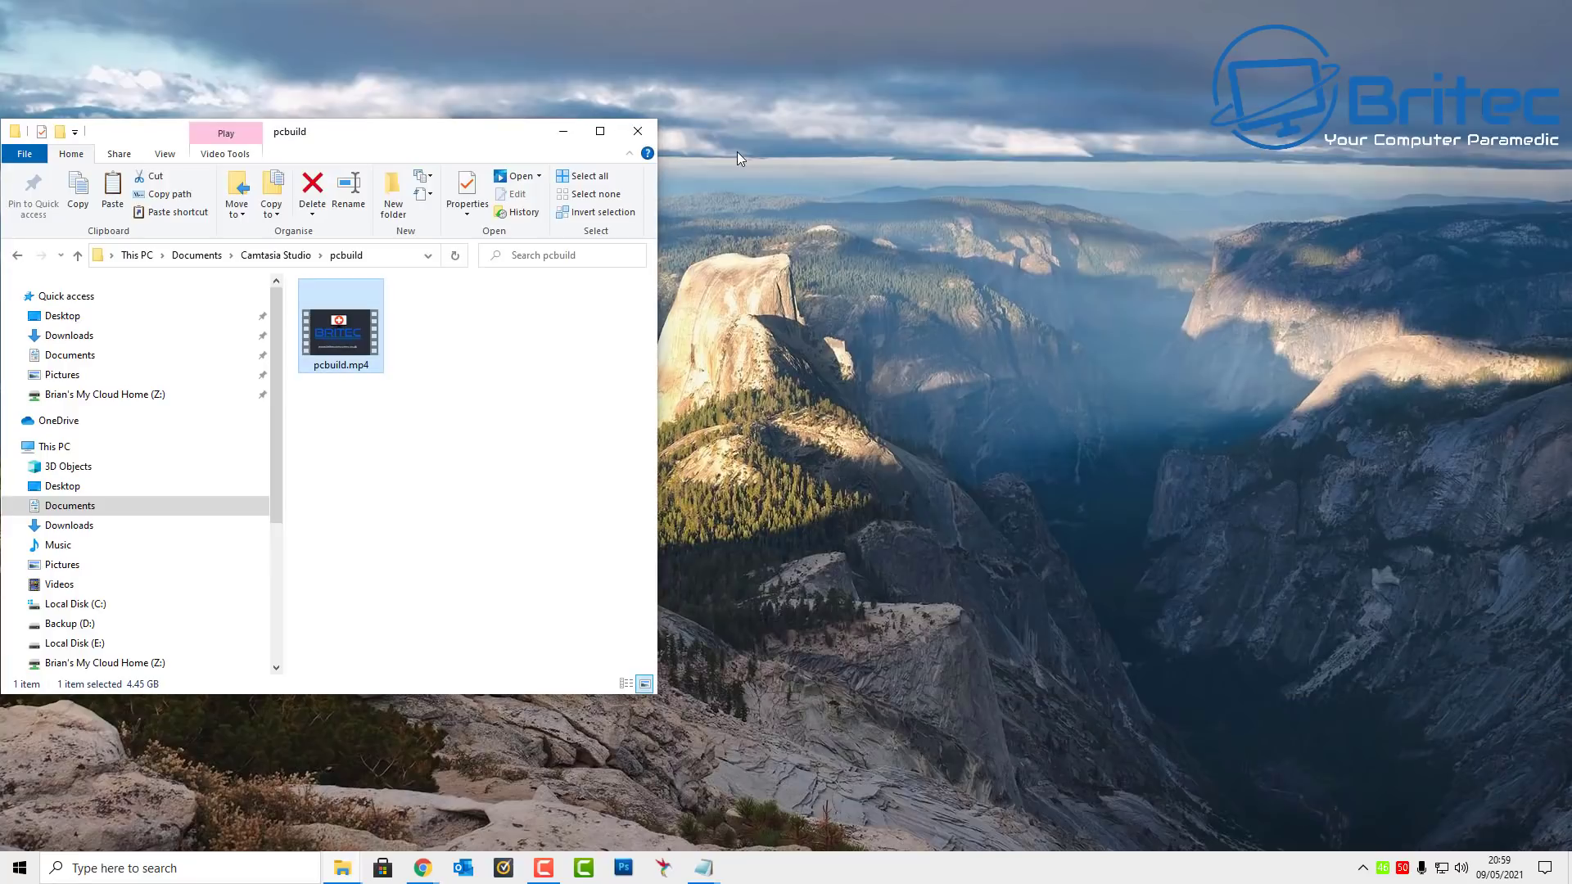
# Step: Close the pcbuild window and open a new This PC window in the centre
pyautogui.click(638, 132)
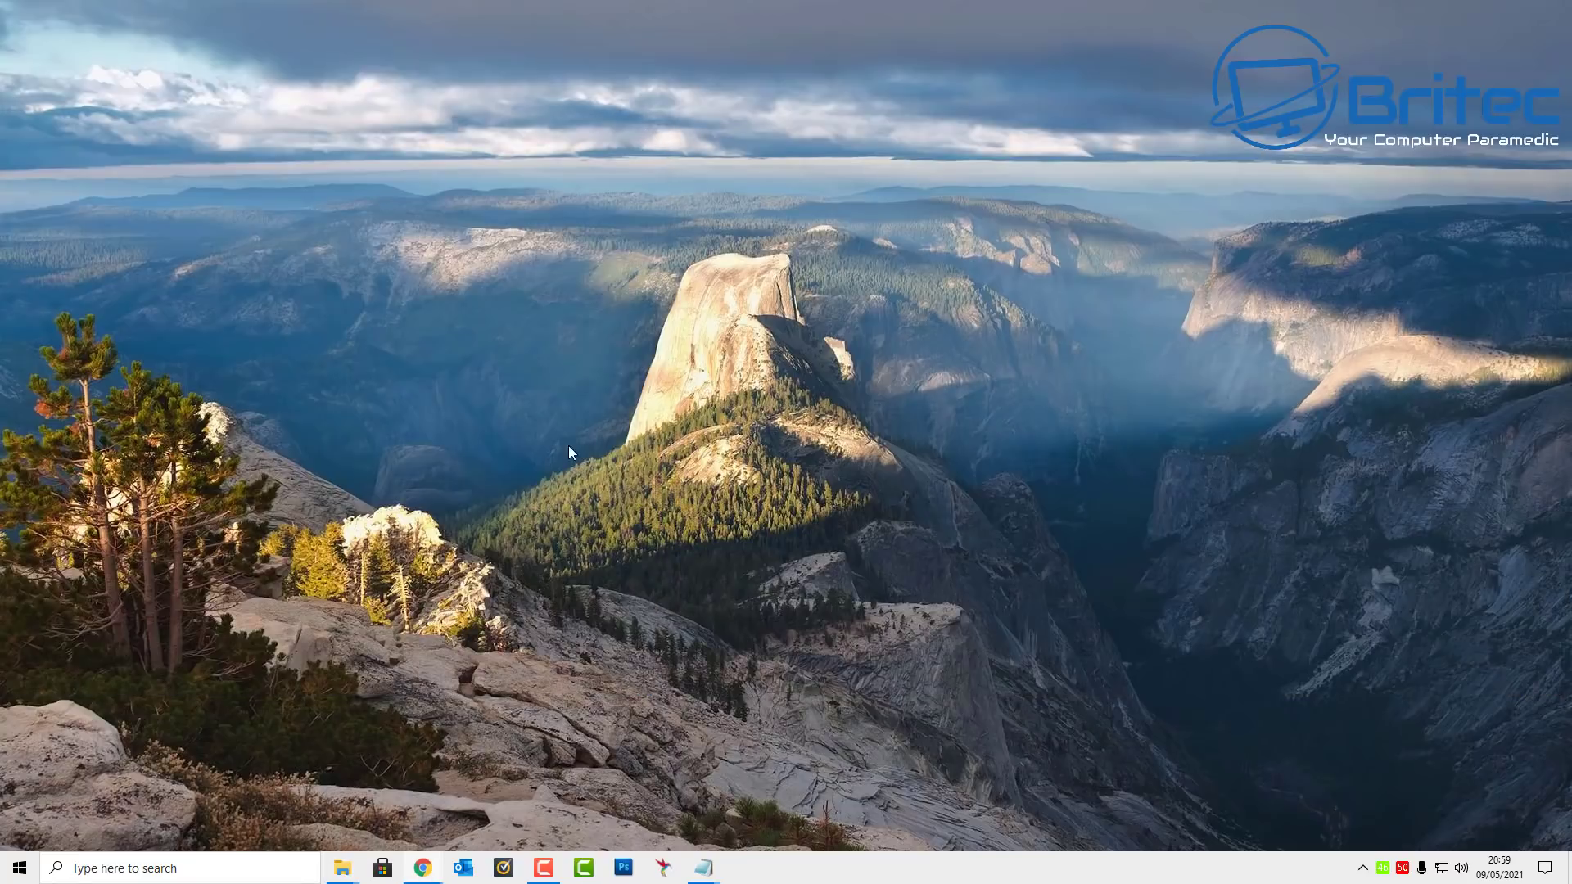
pyautogui.rightClick(343, 868)
pyautogui.click(360, 771)
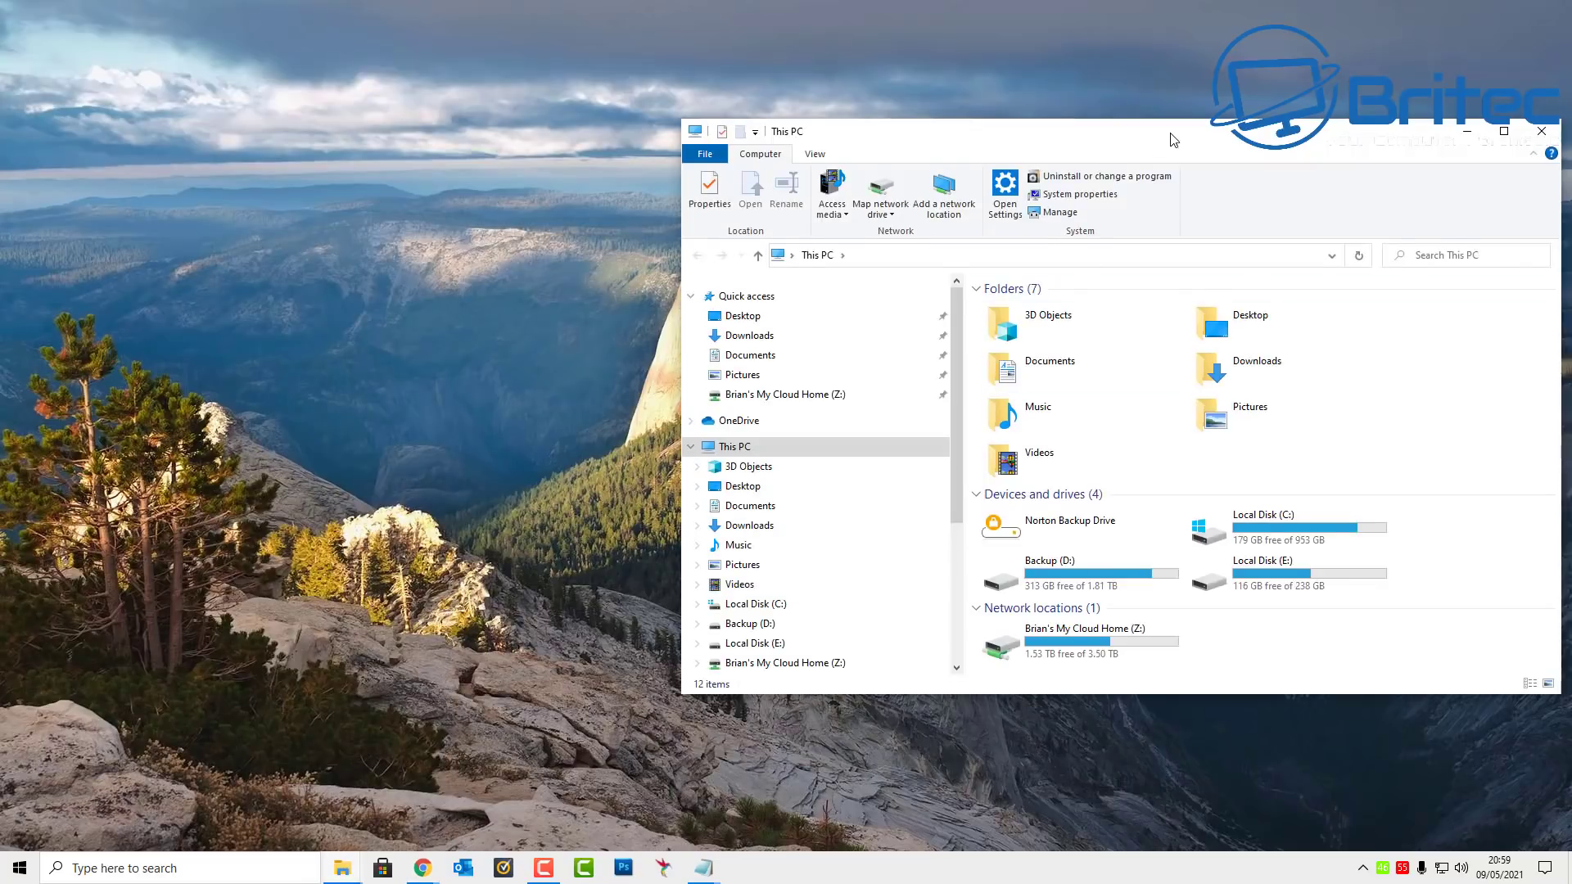
pyautogui.moveTo(1171, 131); pyautogui.dragTo(828, 135)
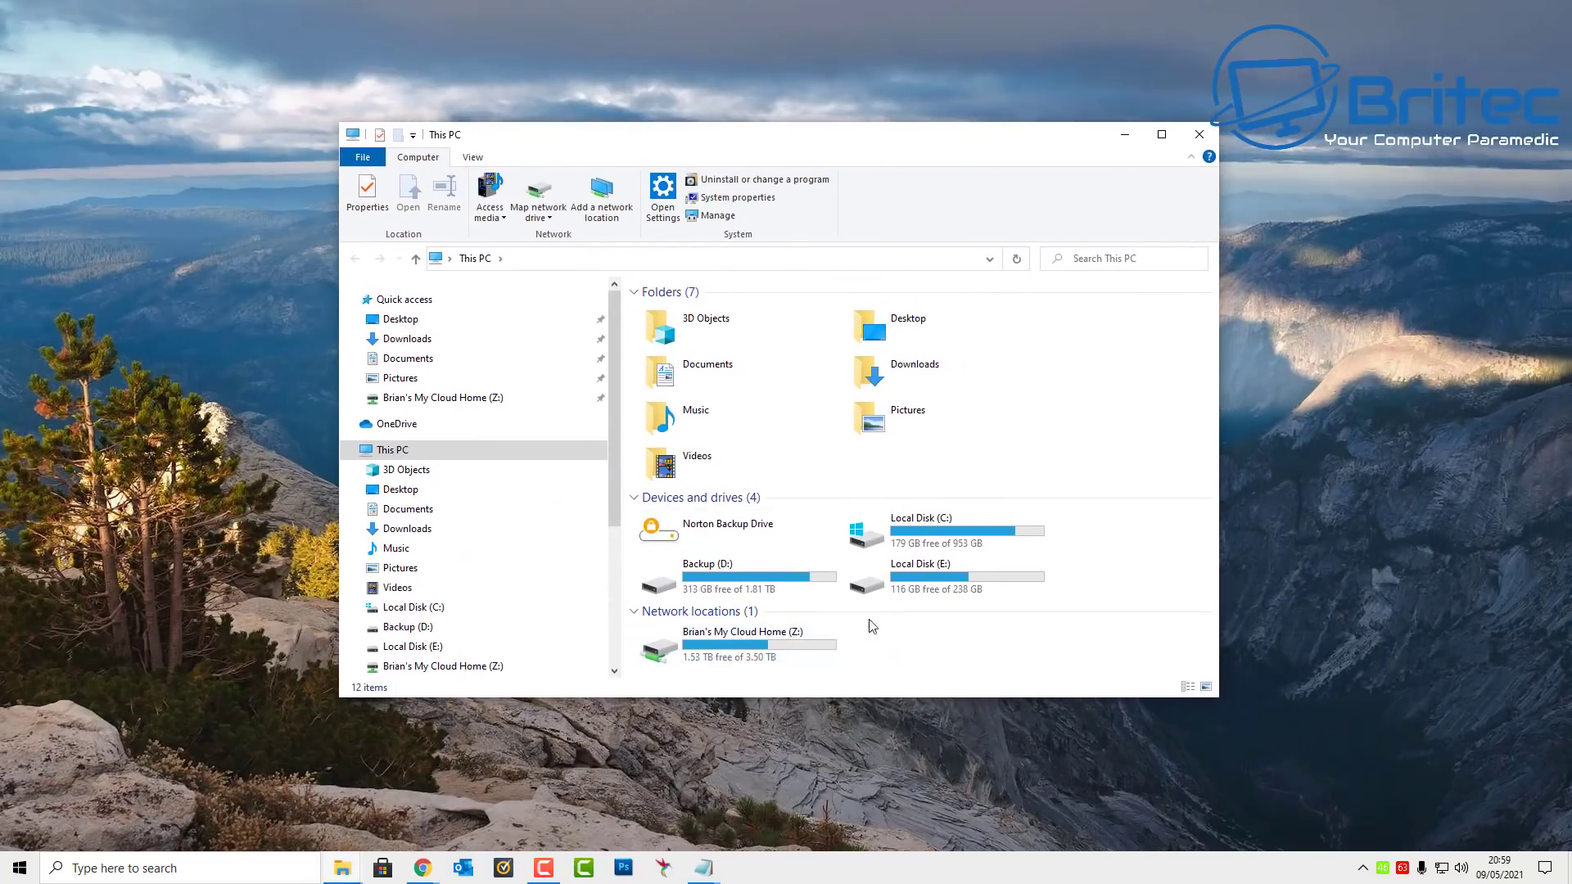
# Step: Check Local Disk (E:) properties to confirm its FAT32 file system, then close them
pyautogui.rightClick(921, 577)
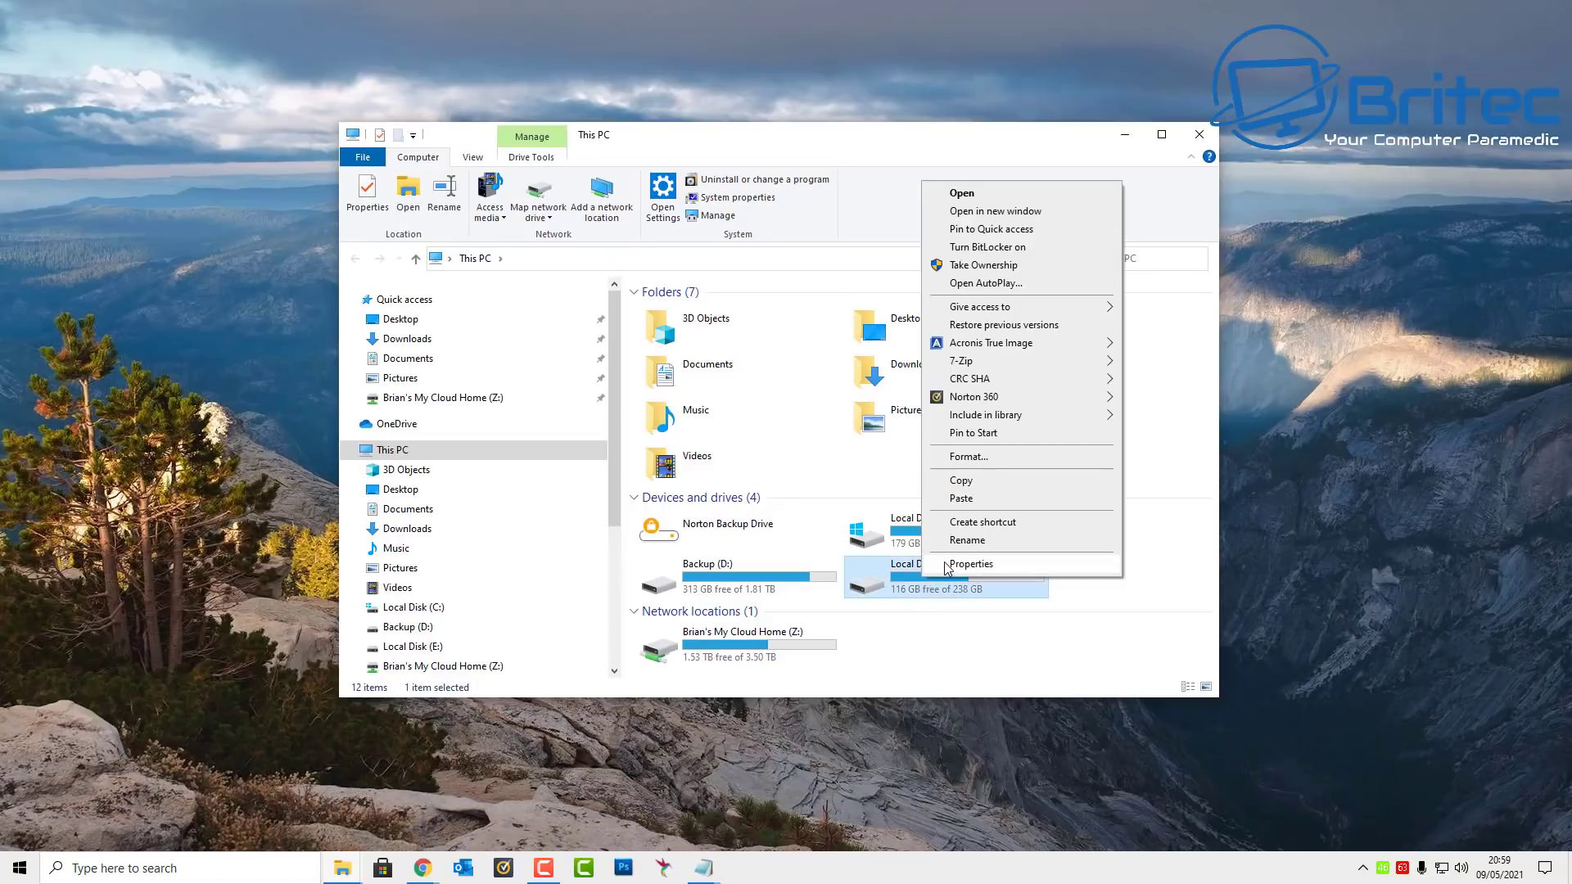
pyautogui.click(950, 659)
pyautogui.moveTo(1040, 463); pyautogui.dragTo(786, 294)
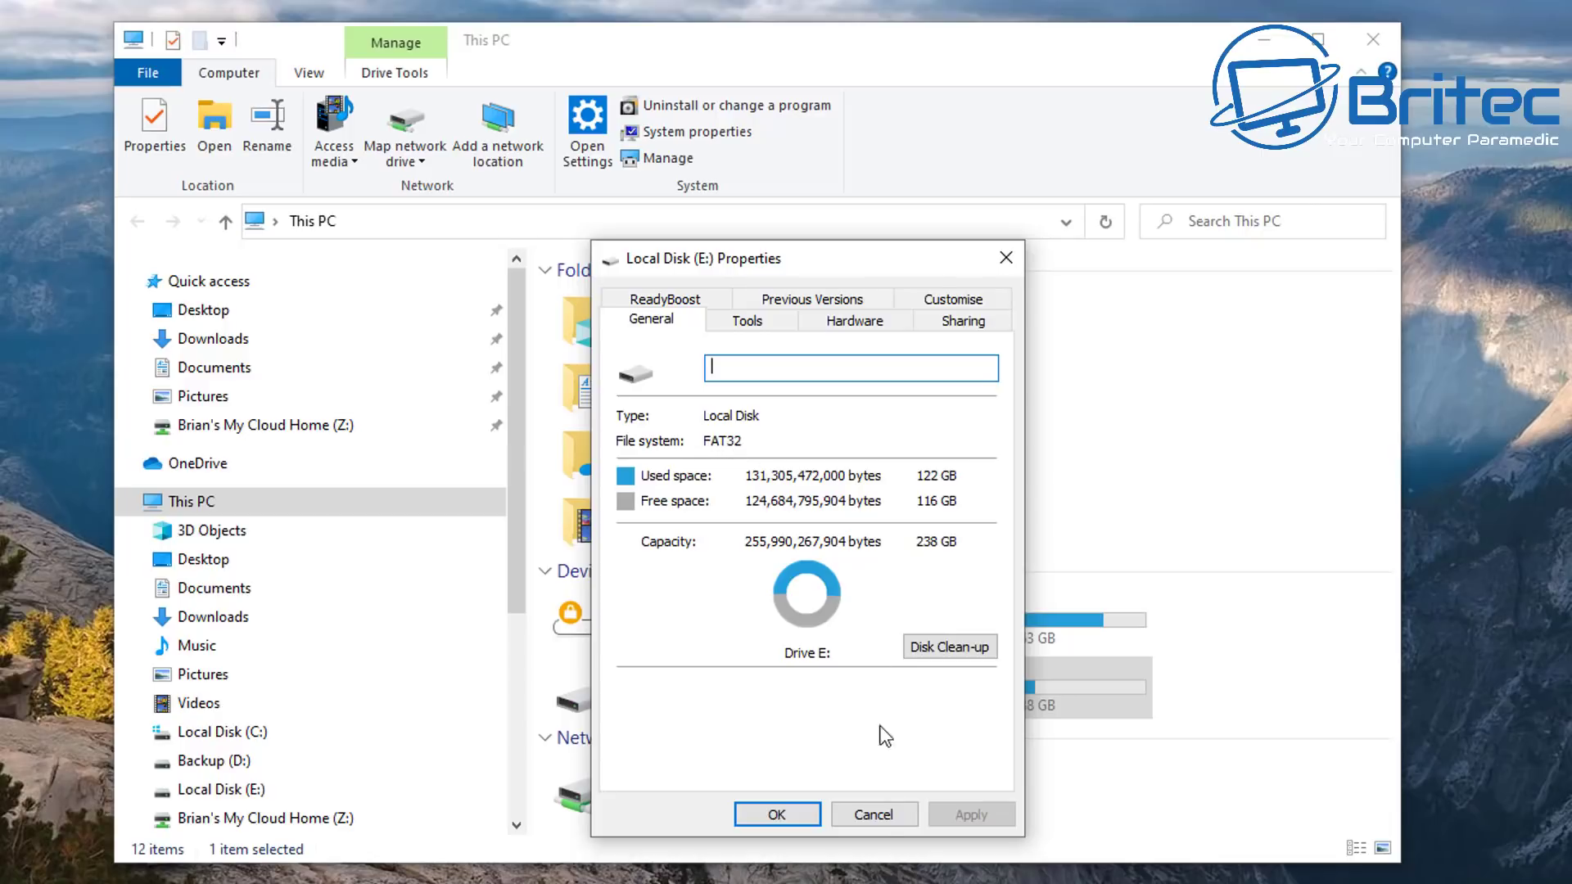
pyautogui.click(882, 817)
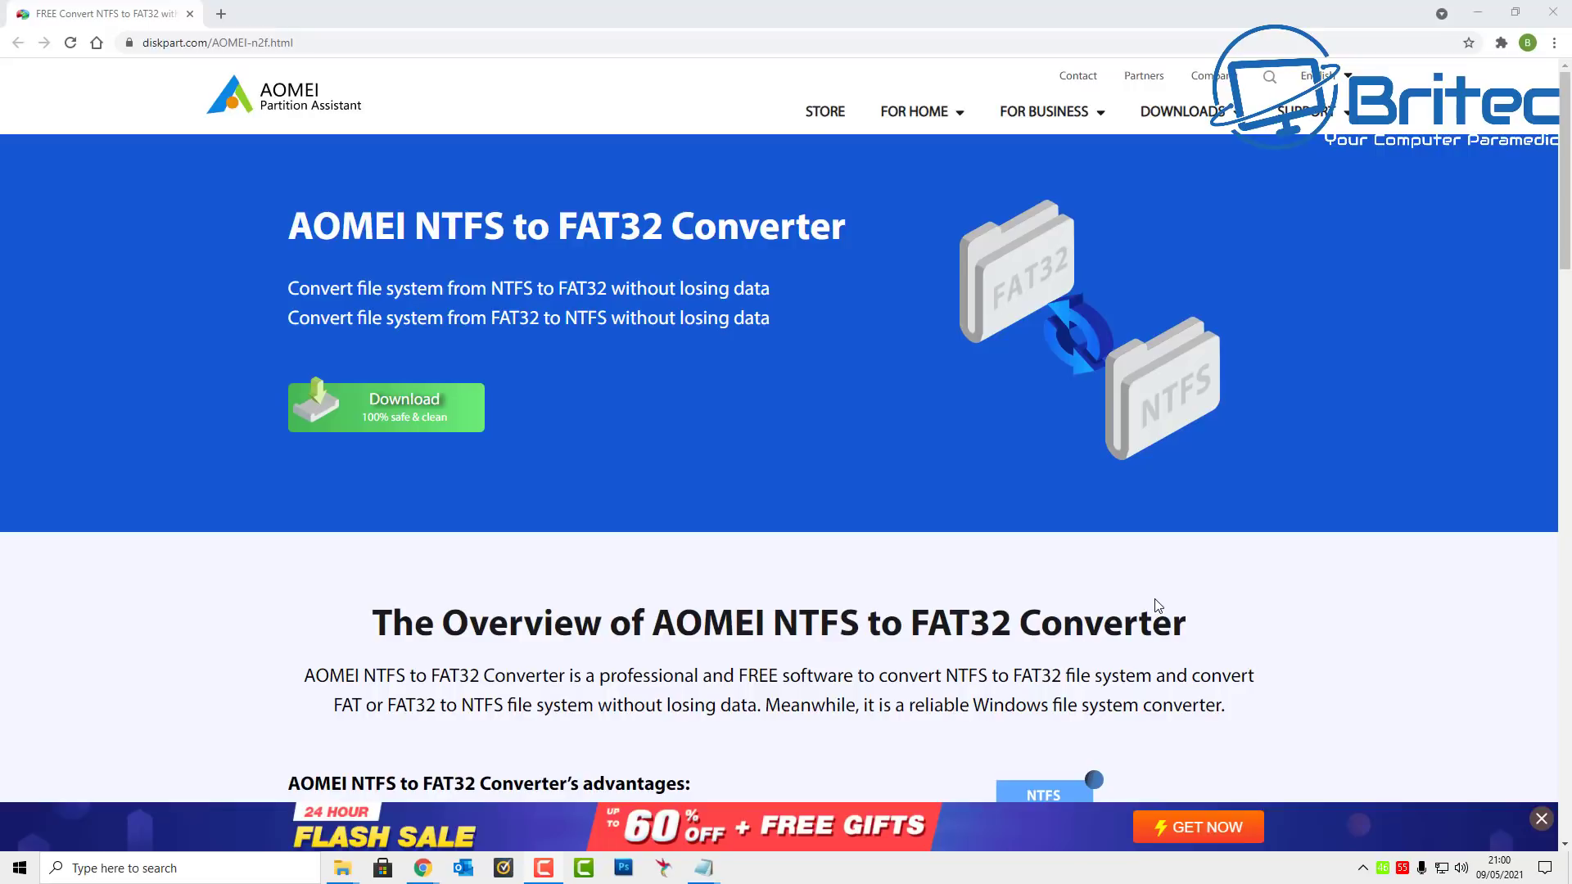
# Step: Download N2F_Free.exe from the AOMEI page and launch the installer
pyautogui.click(406, 426)
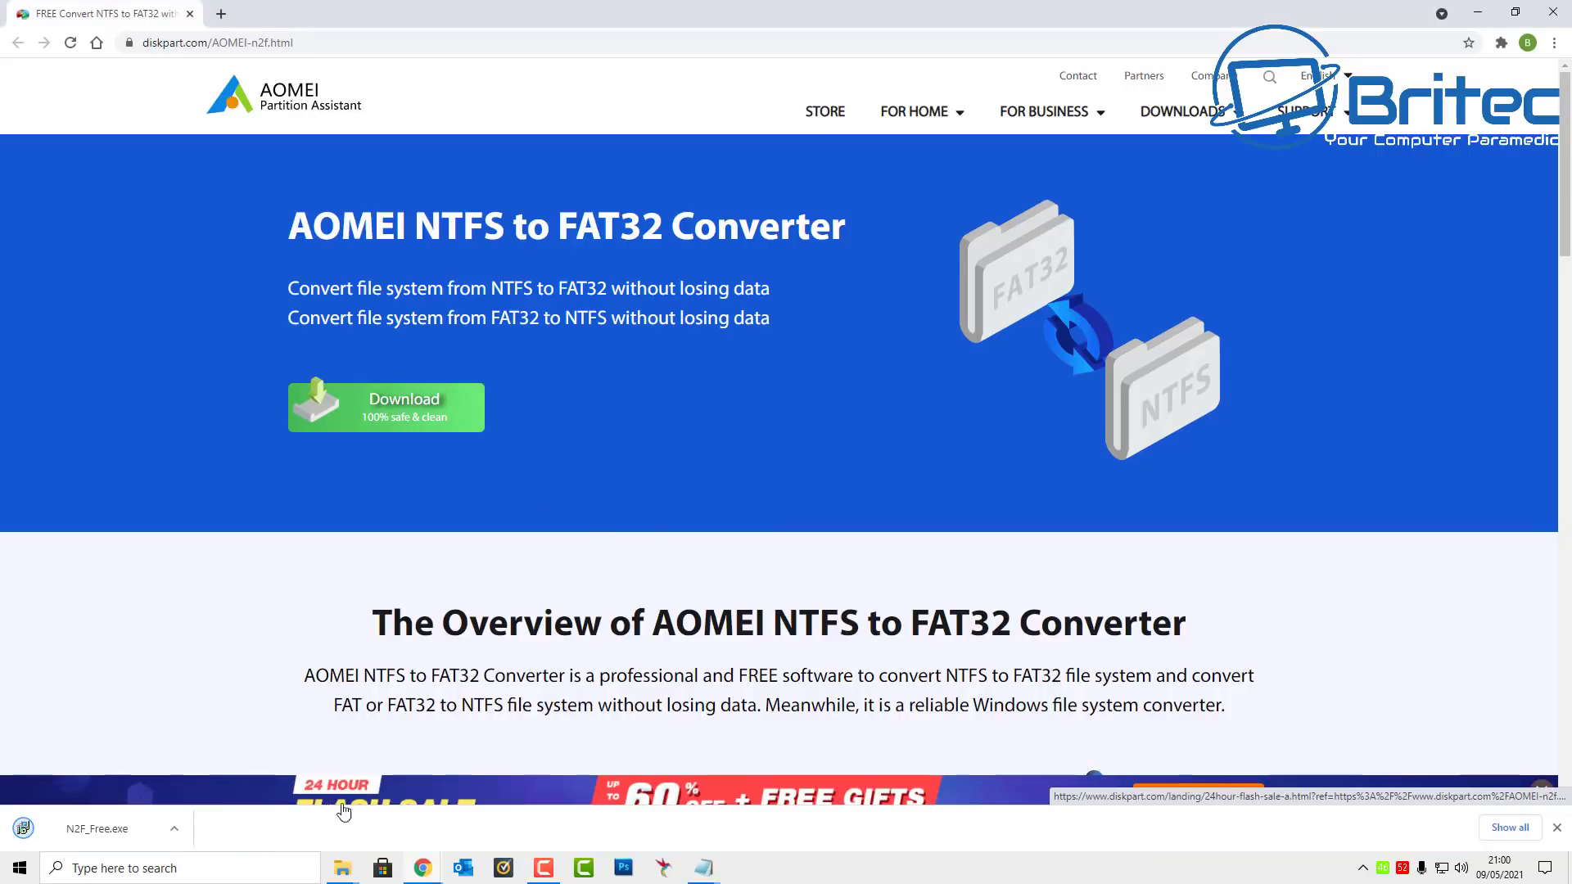
pyautogui.click(61, 835)
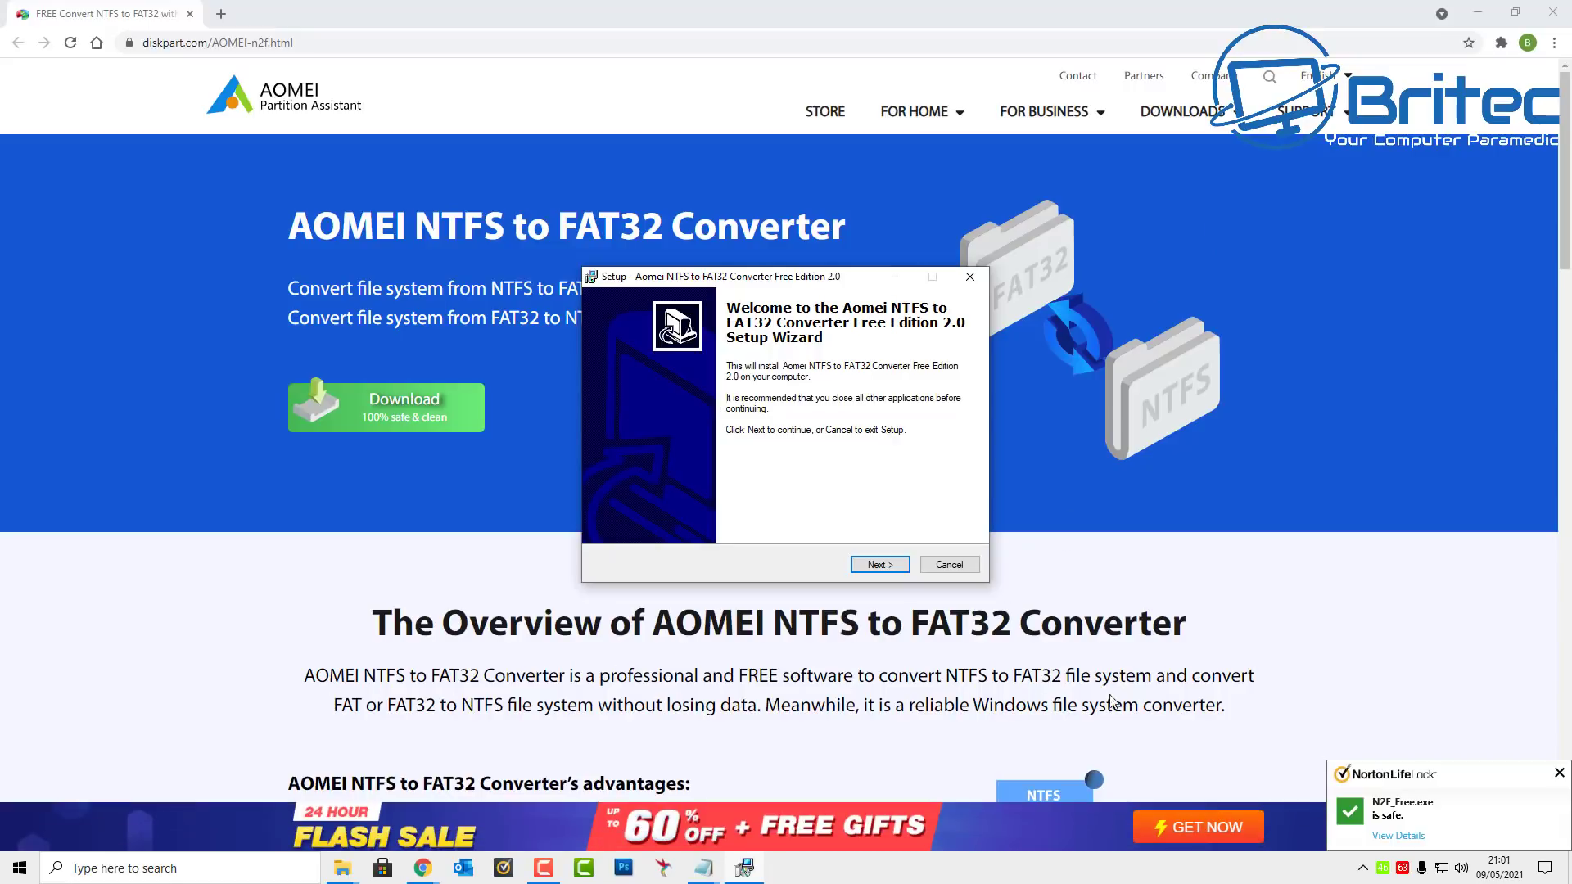
# Step: Accept the license agreement and keep the default Start Menu folder in setup
pyautogui.click(1478, 13)
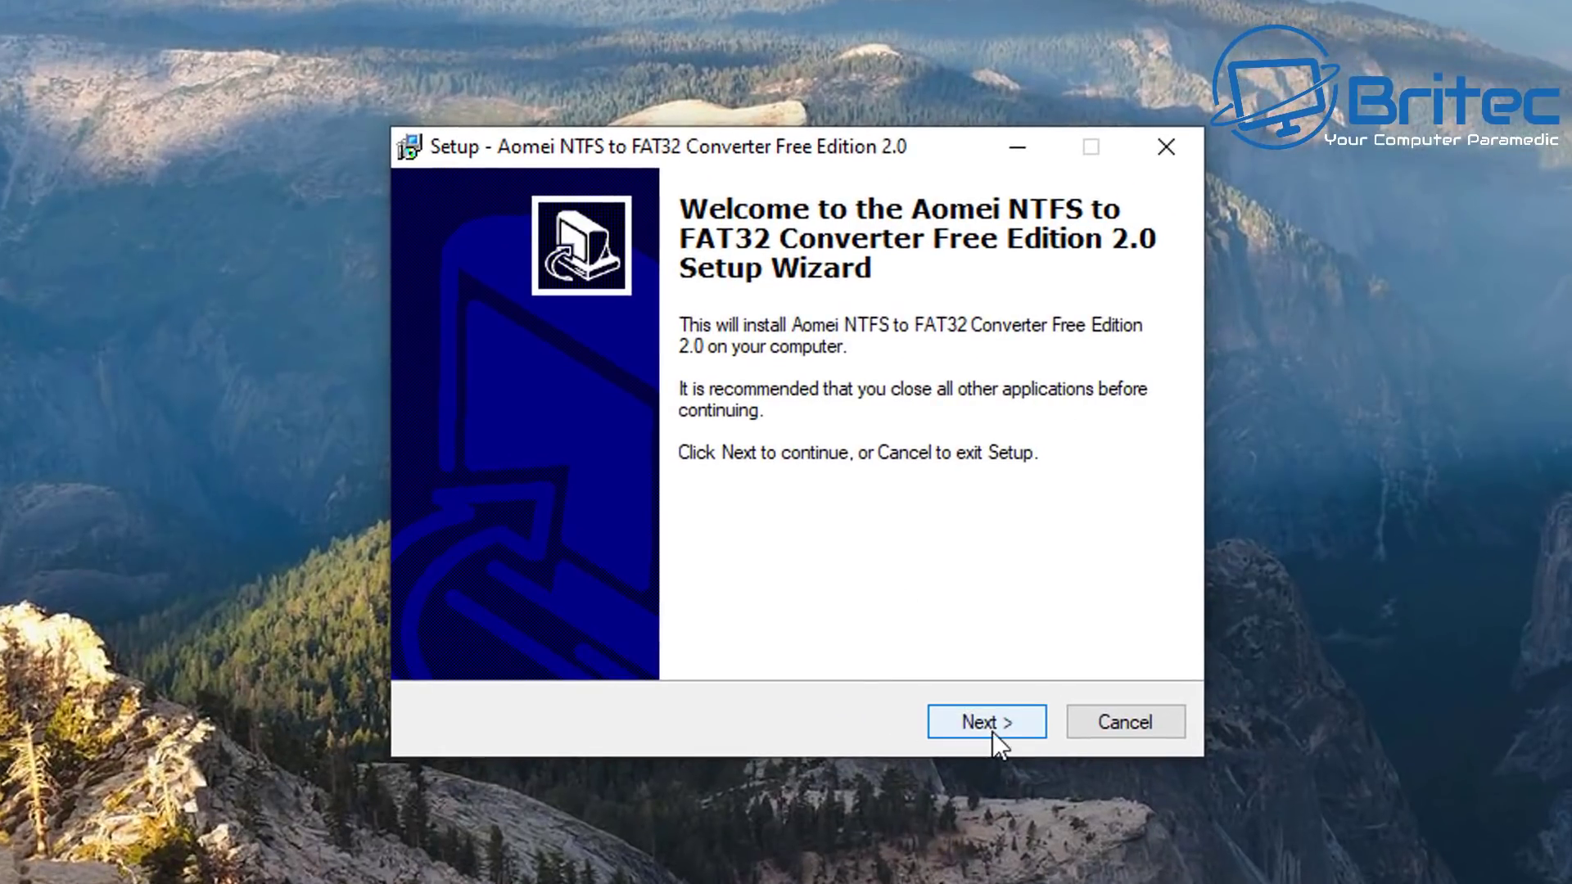
pyautogui.click(985, 718)
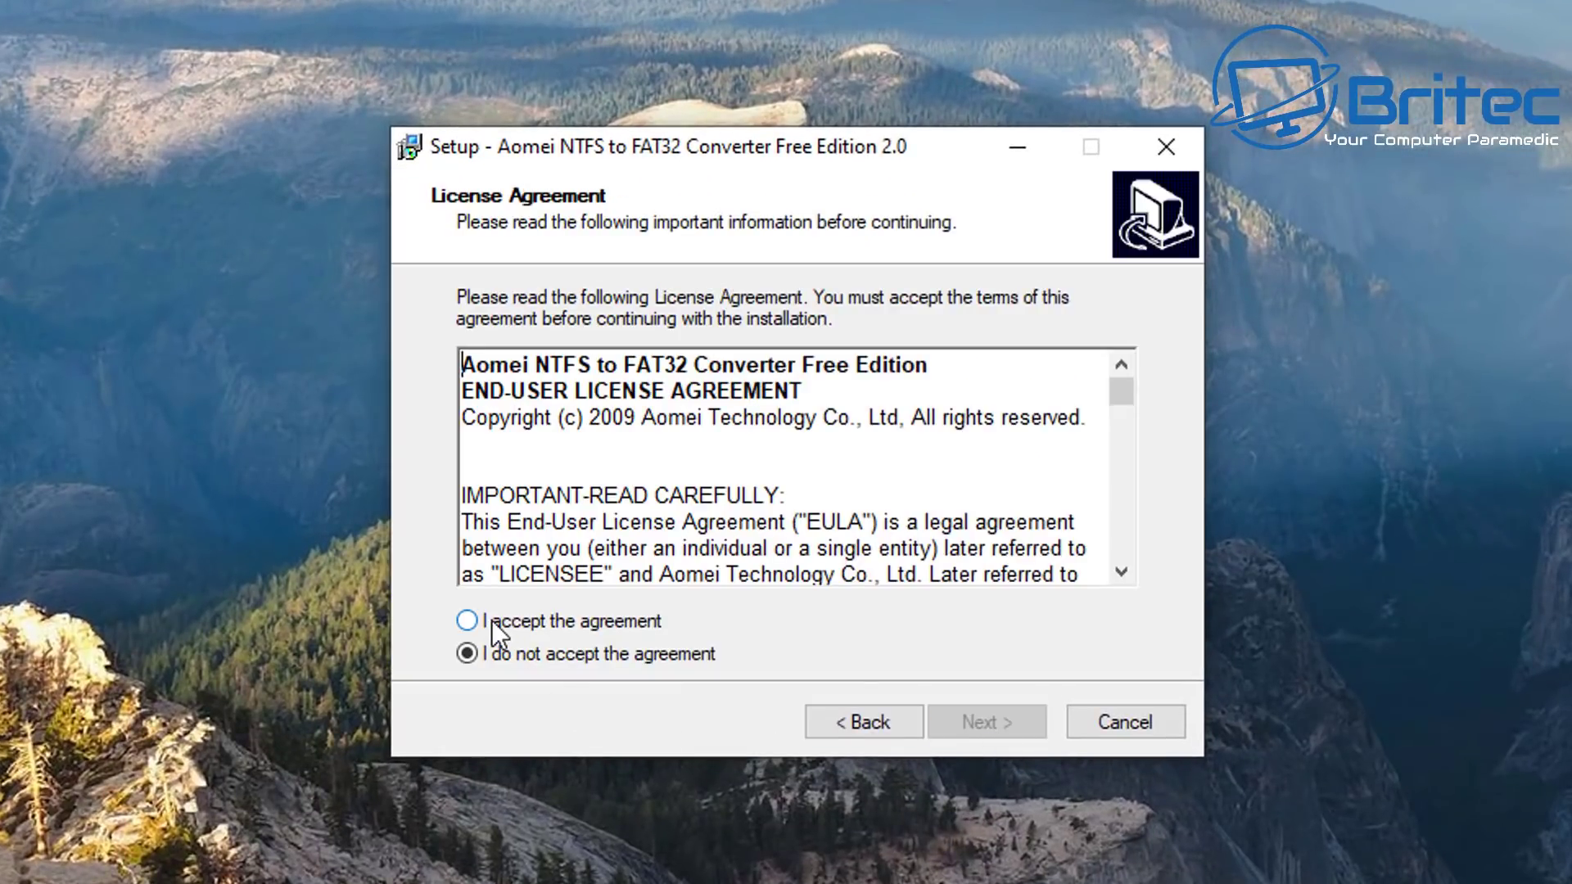
pyautogui.click(490, 620)
pyautogui.click(994, 724)
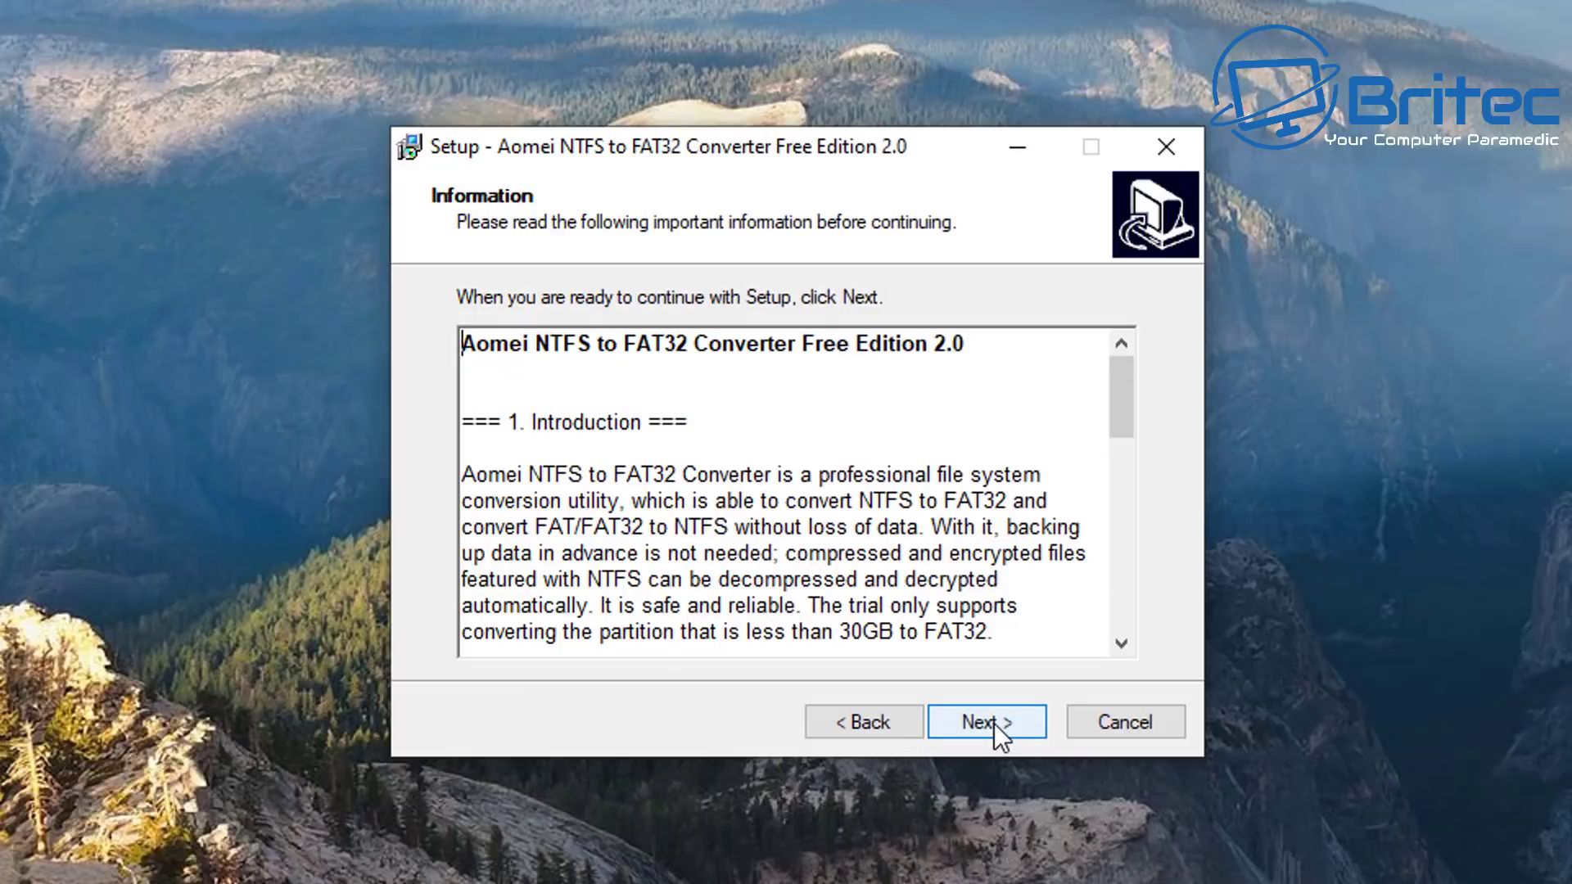
pyautogui.click(994, 723)
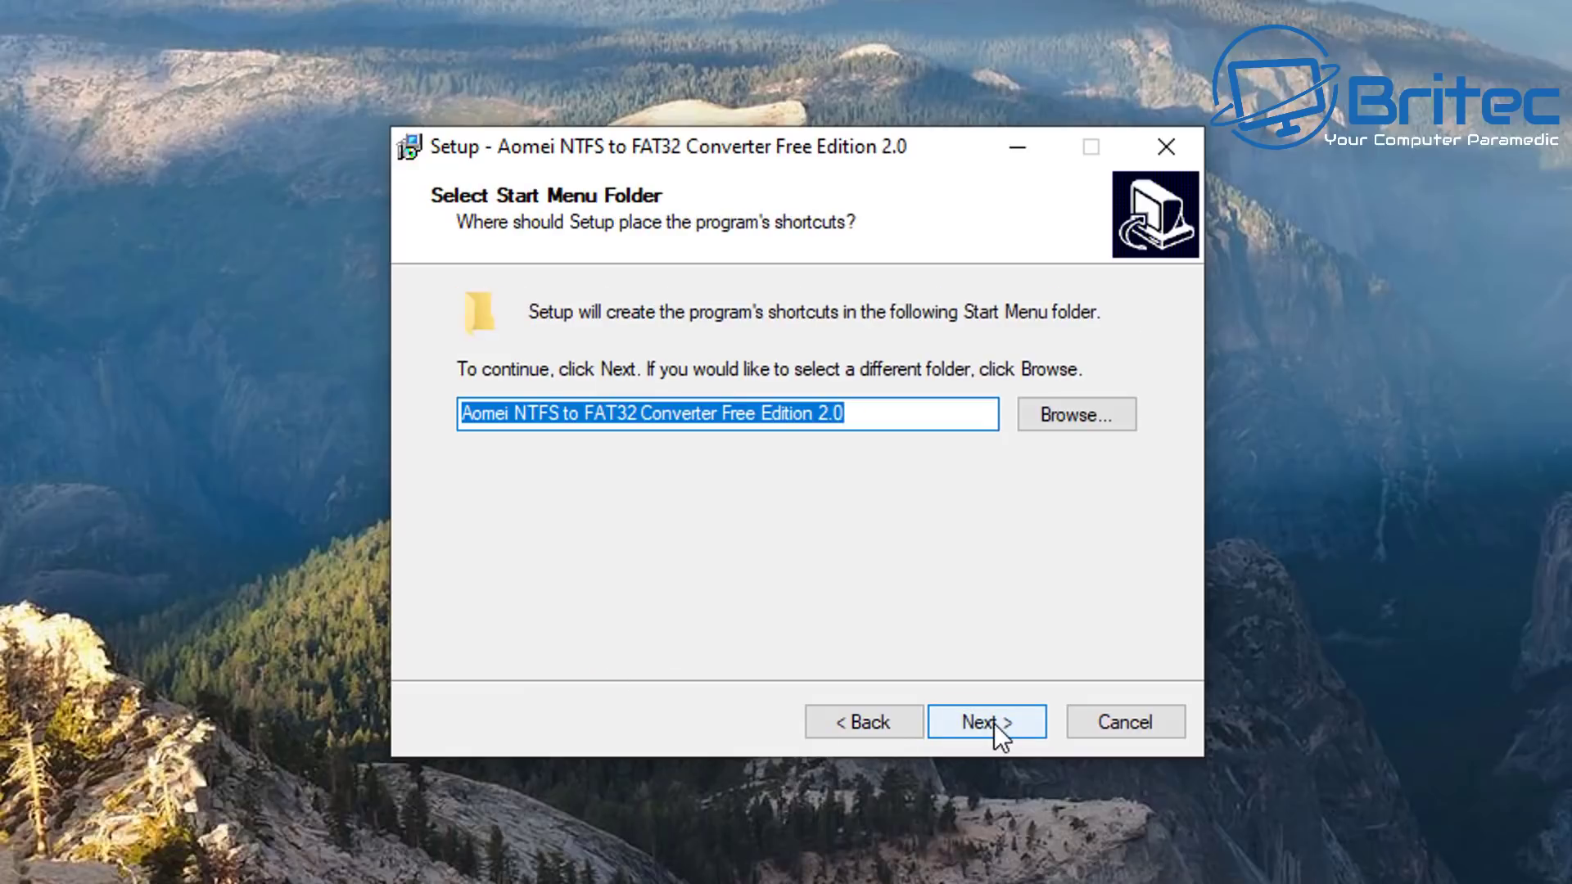
pyautogui.click(994, 723)
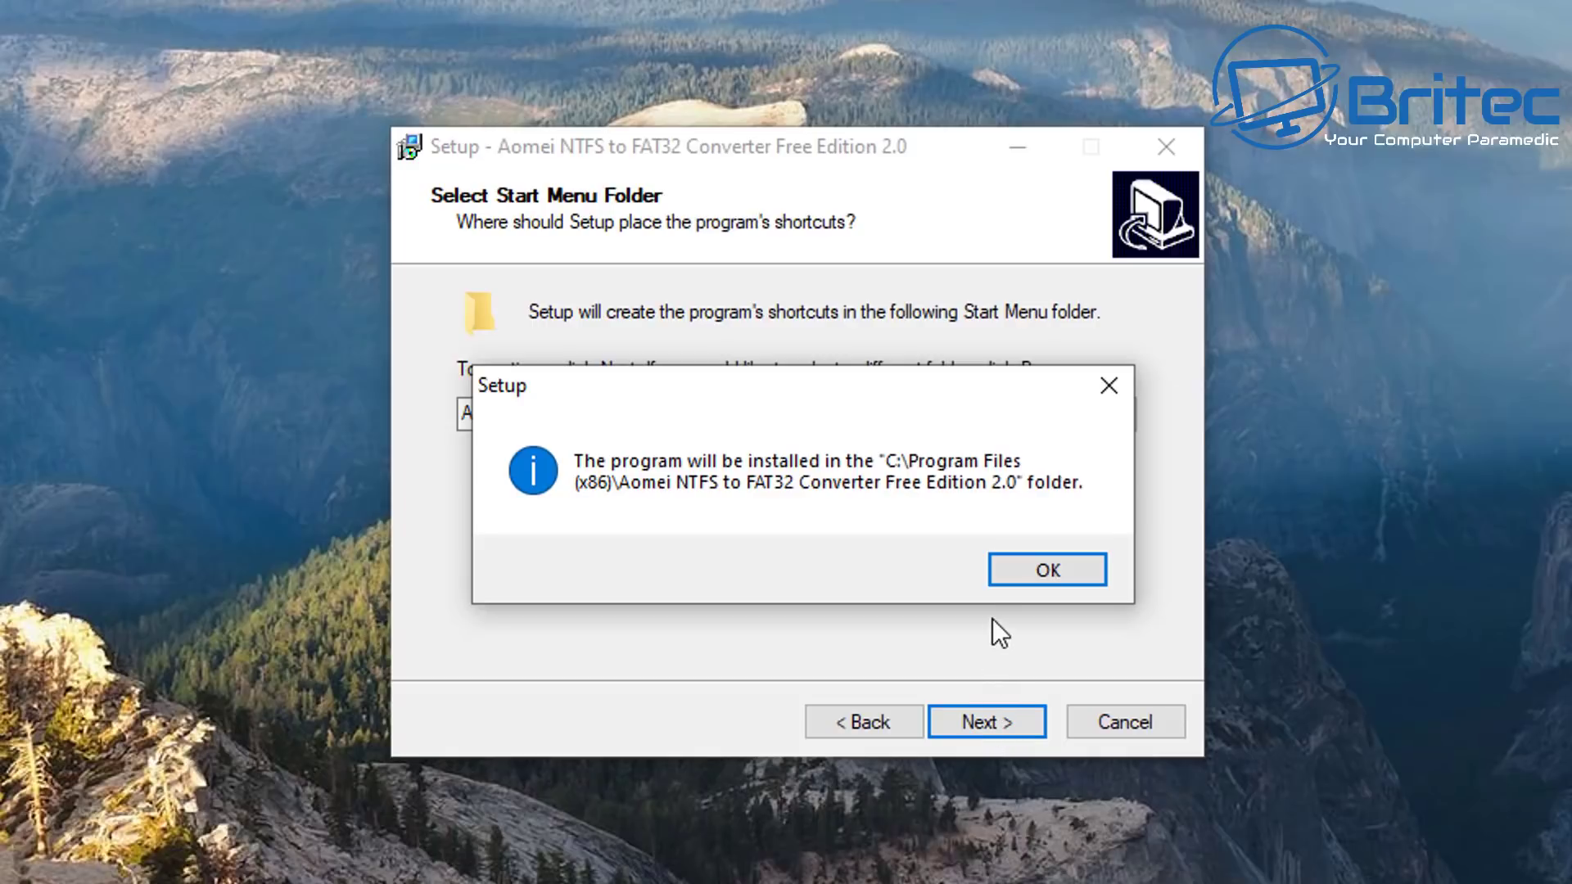
# Step: Acknowledge the install-location notice, keep the desktop icon, install, and finish setup
pyautogui.click(1047, 567)
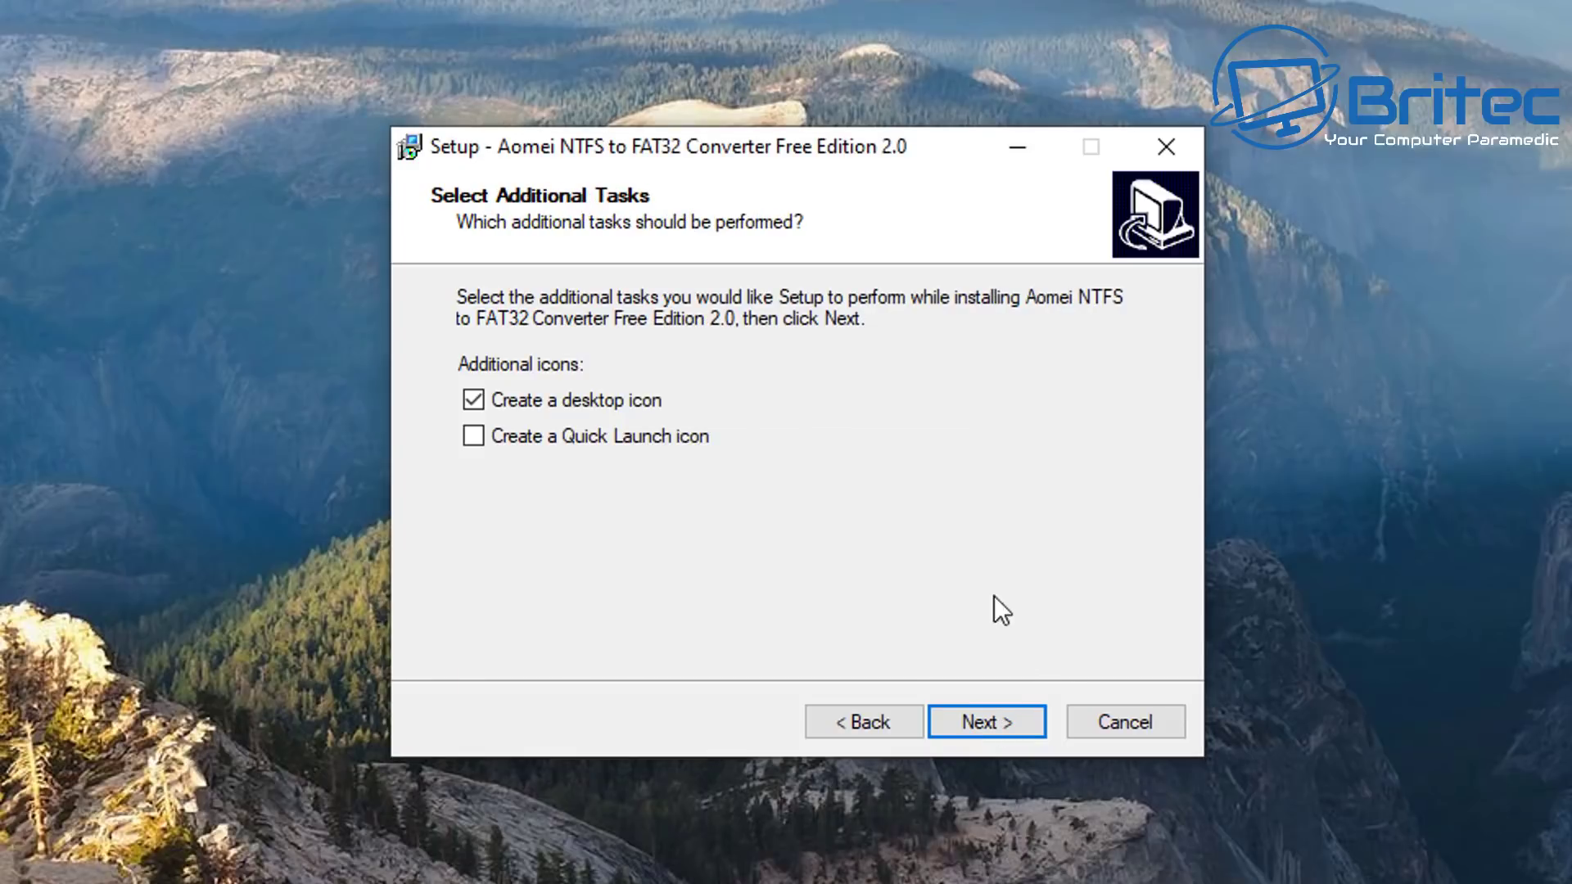
pyautogui.click(971, 720)
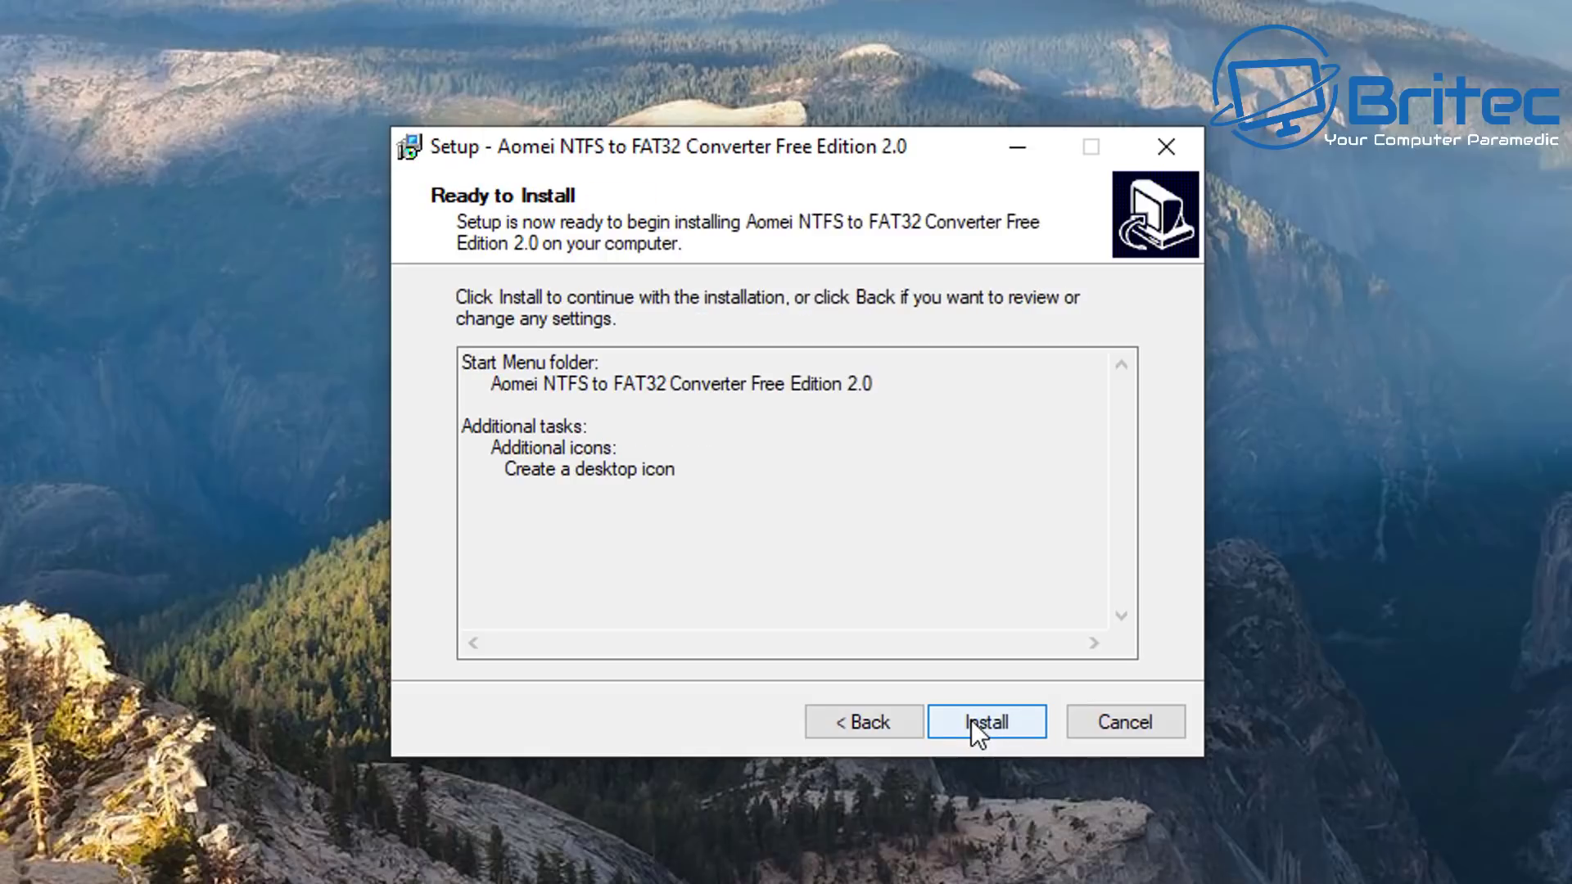
pyautogui.click(971, 720)
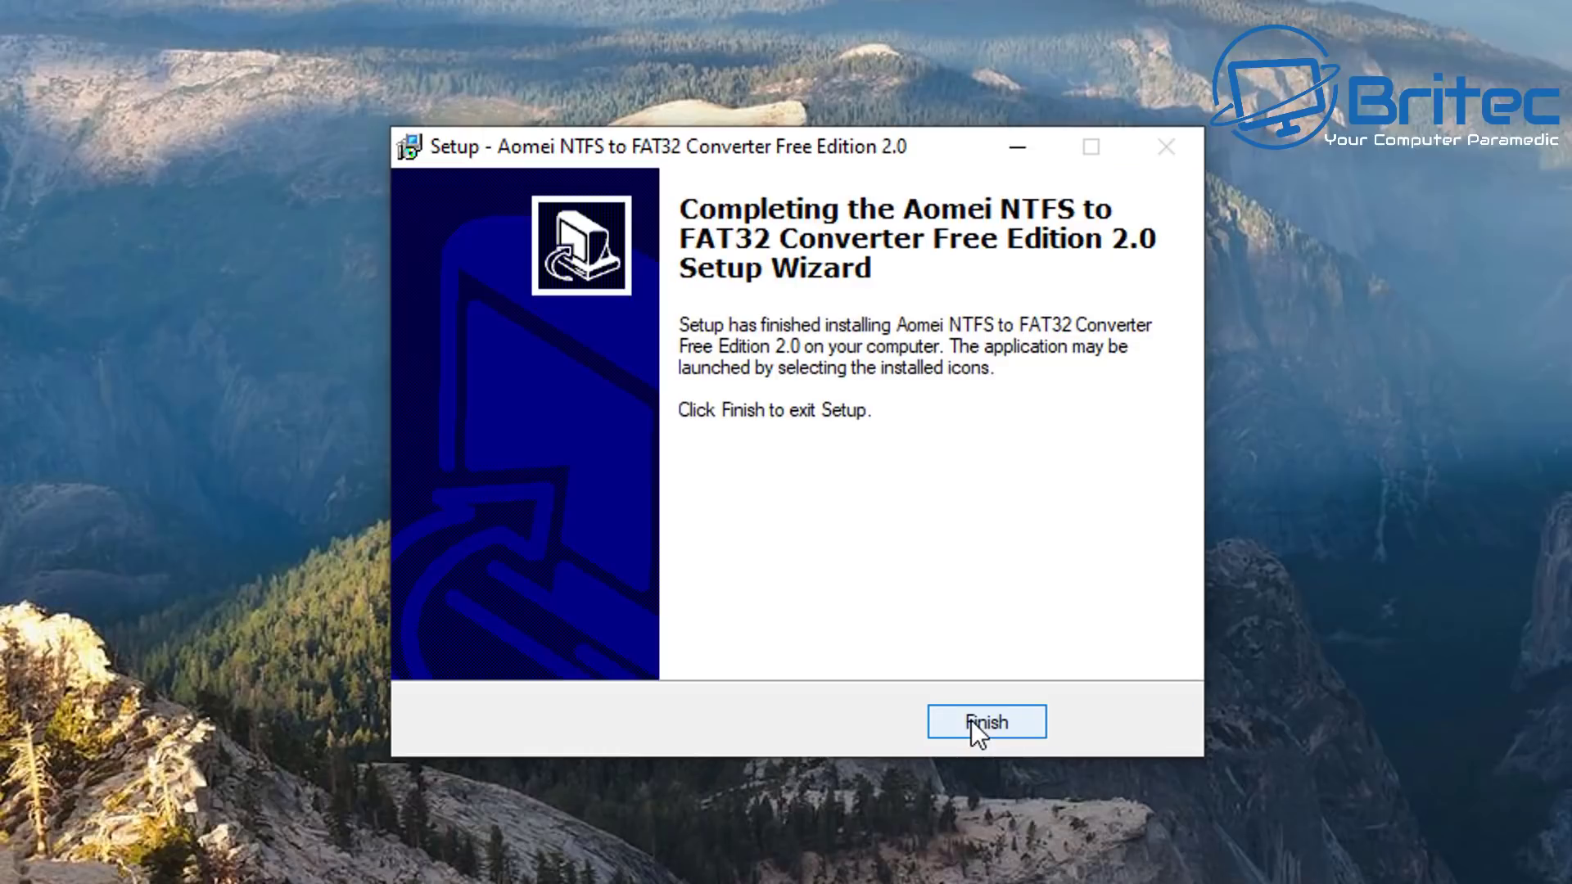
pyautogui.click(970, 718)
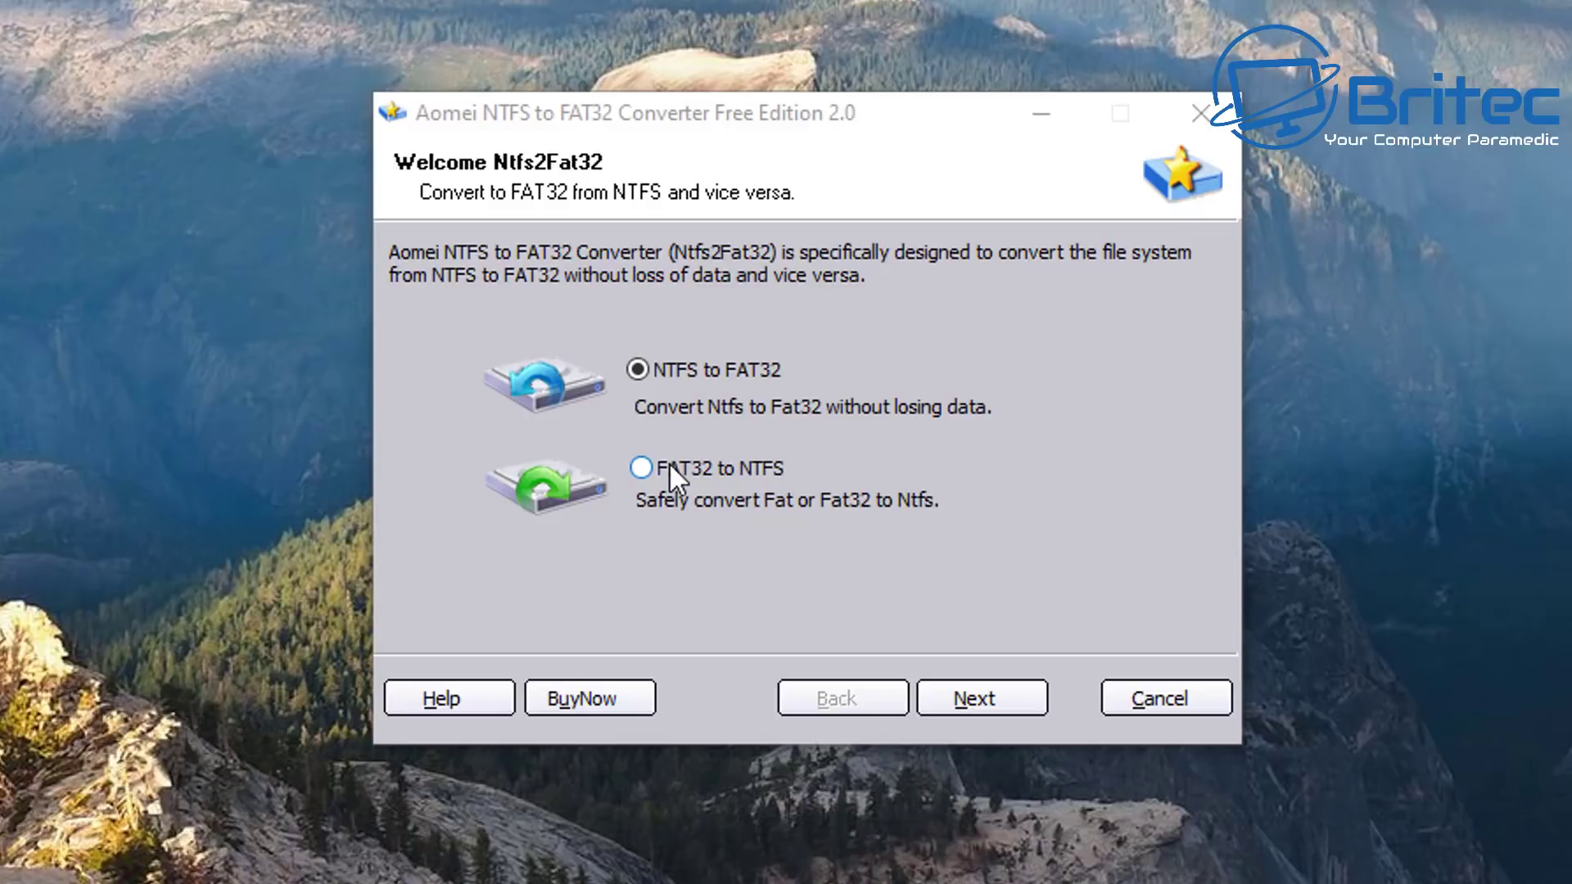
# Step: Choose FAT32 to NTFS, select the 238.41GB E: partition, and proceed to confirmation
pyautogui.click(646, 465)
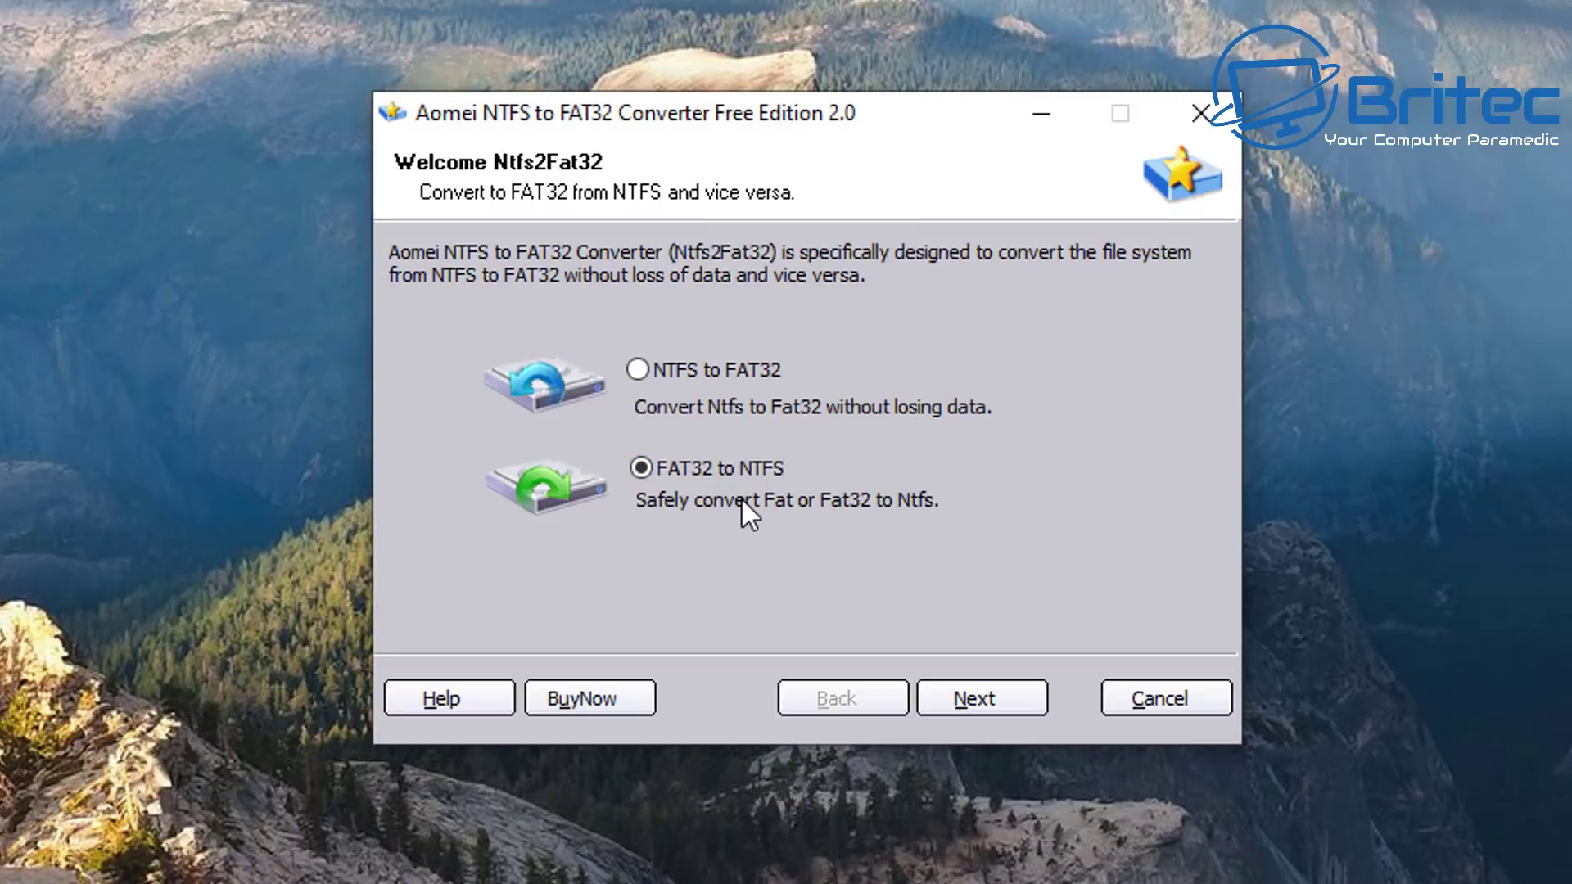
pyautogui.click(980, 697)
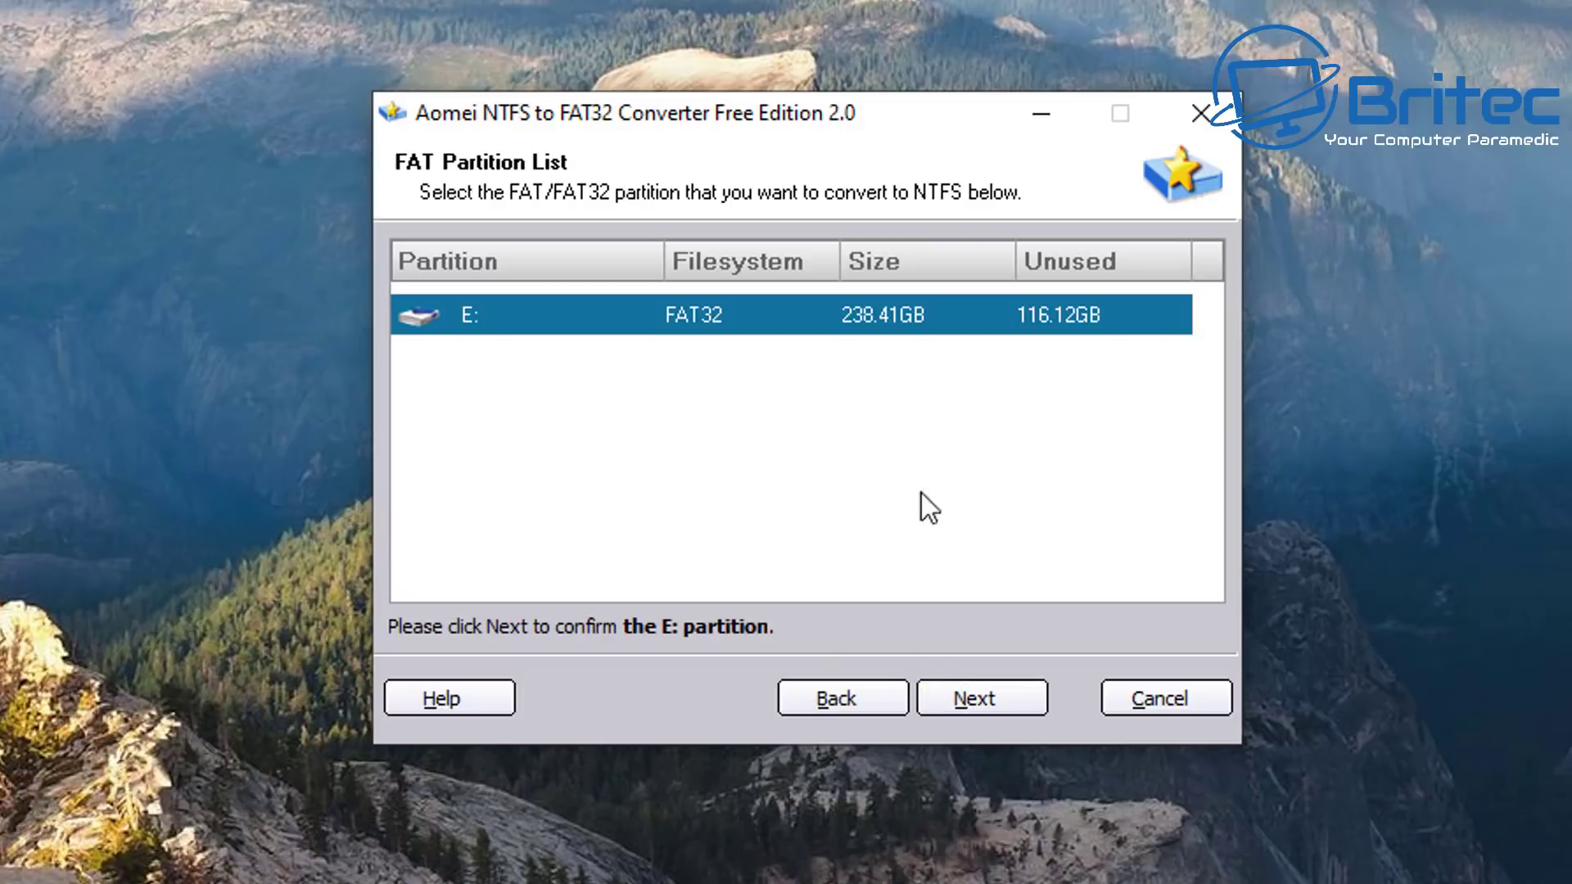
pyautogui.click(991, 695)
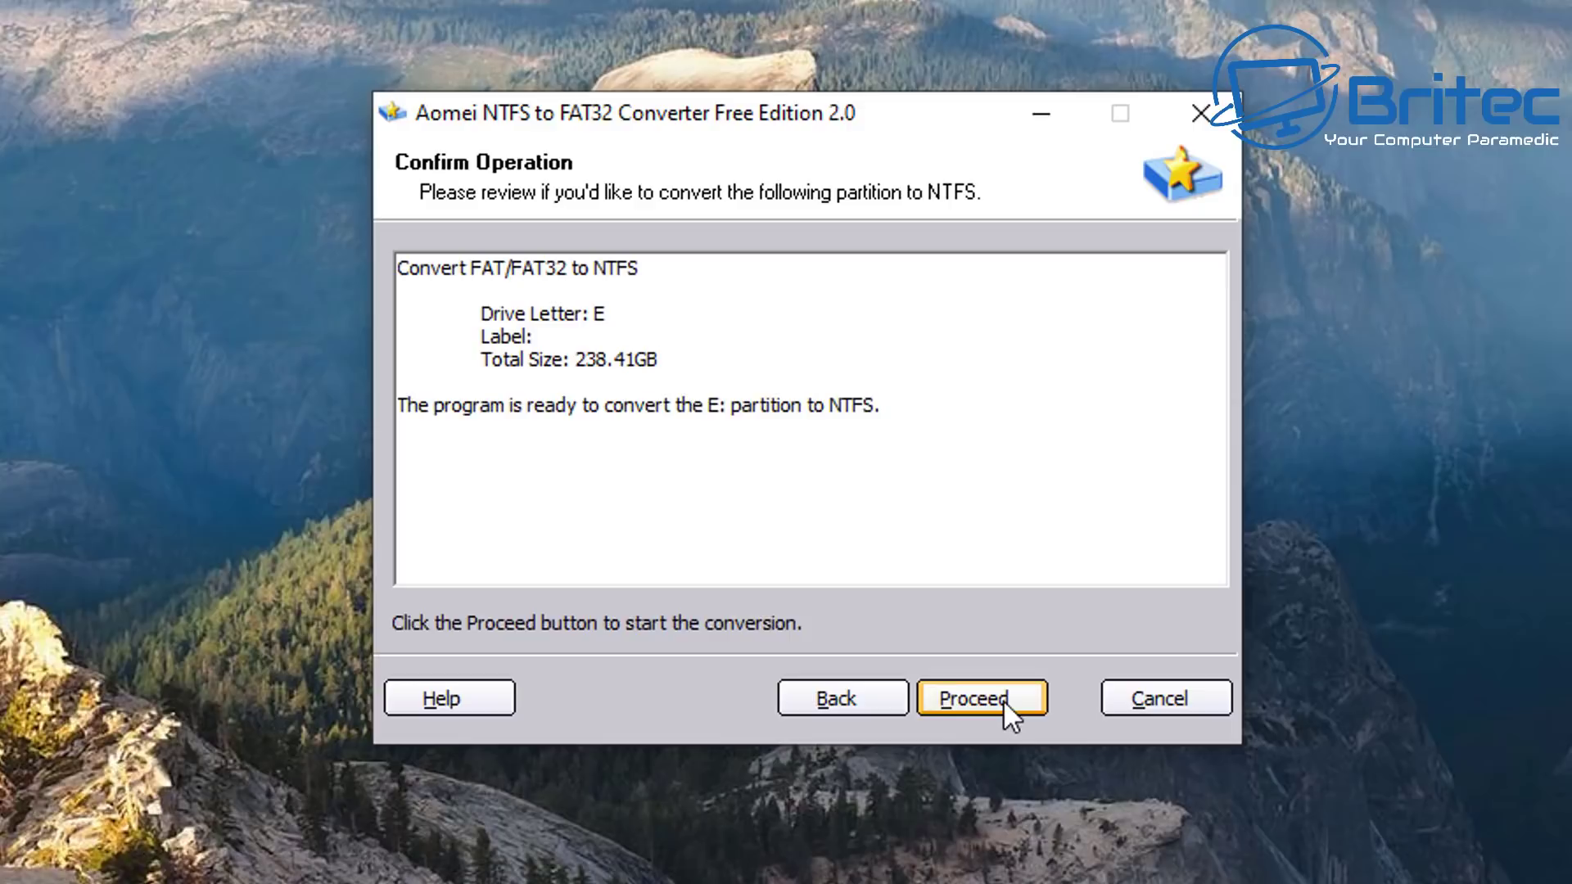
pyautogui.click(1004, 701)
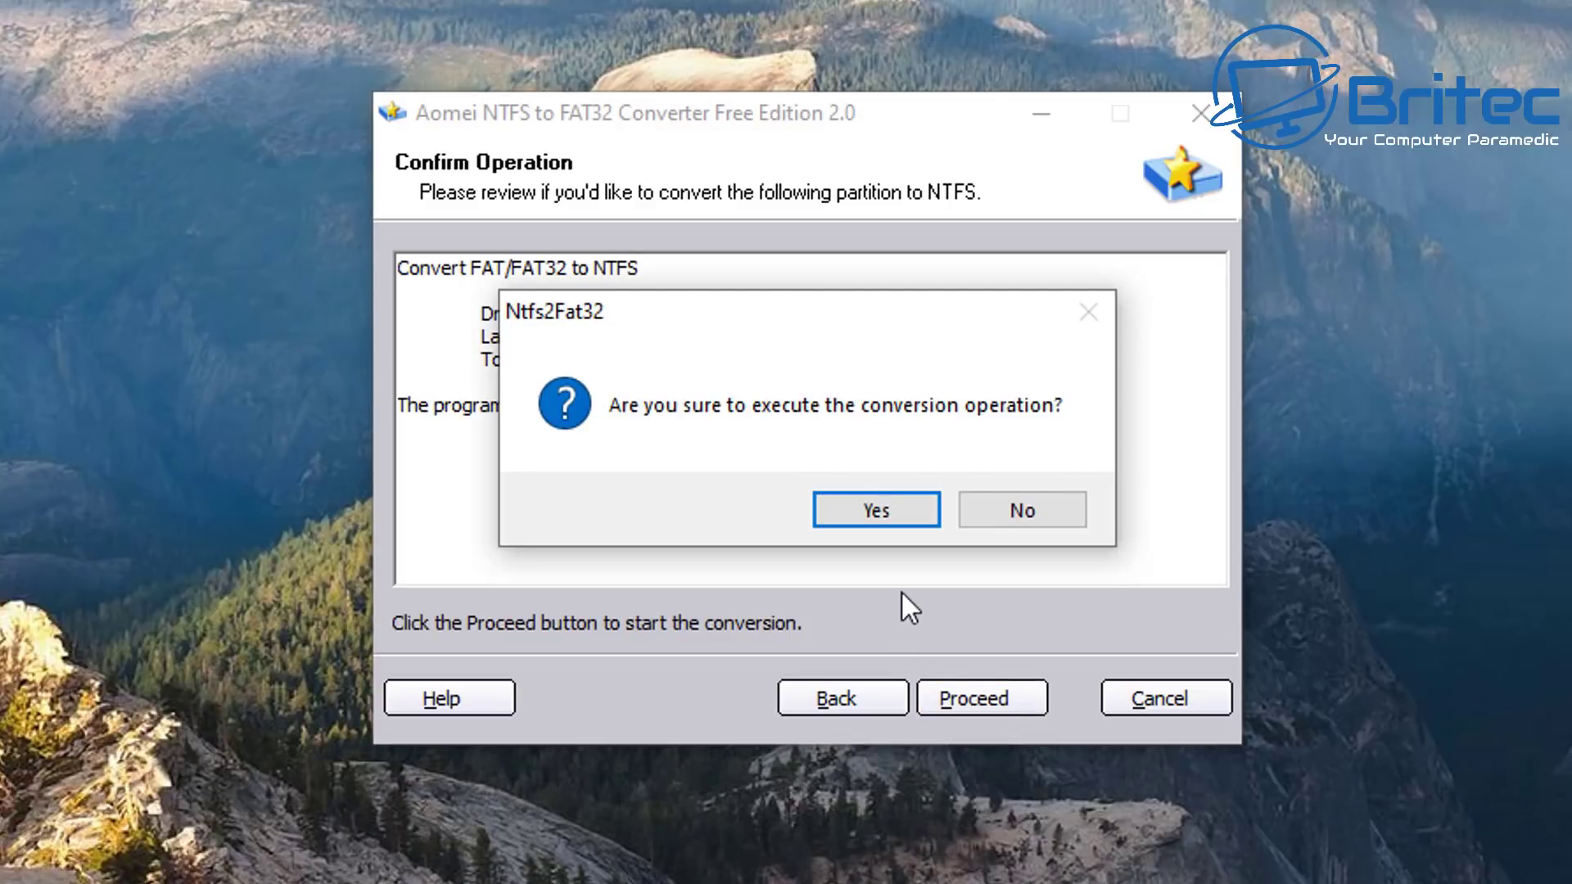
# Step: Confirm the conversion with Yes and dismiss the 'Error in FAT file system' message
pyautogui.click(891, 501)
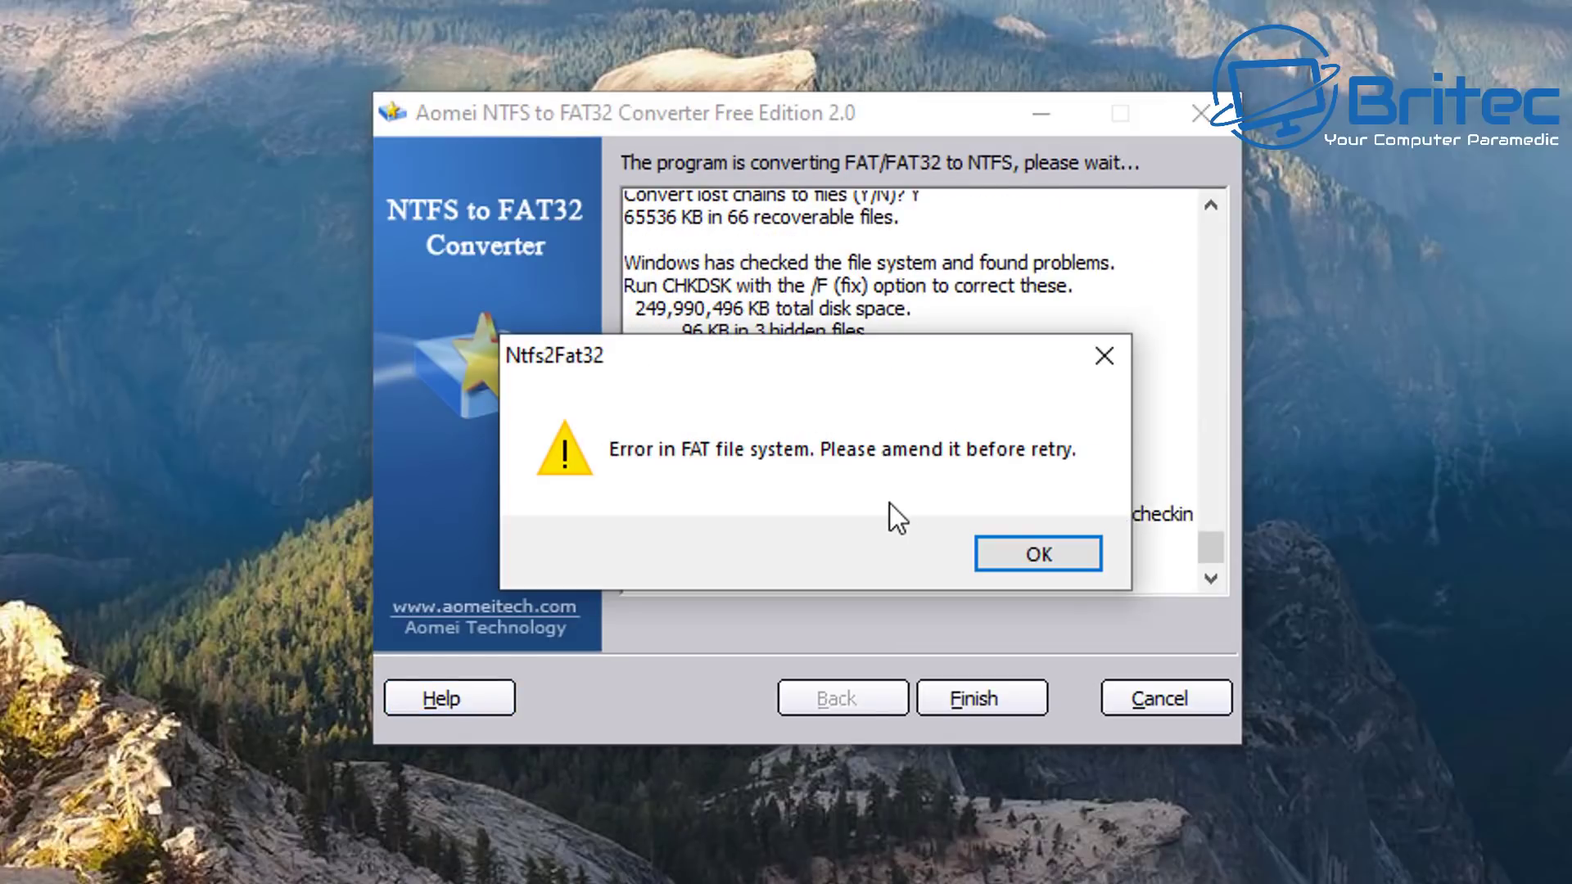
pyautogui.click(1027, 565)
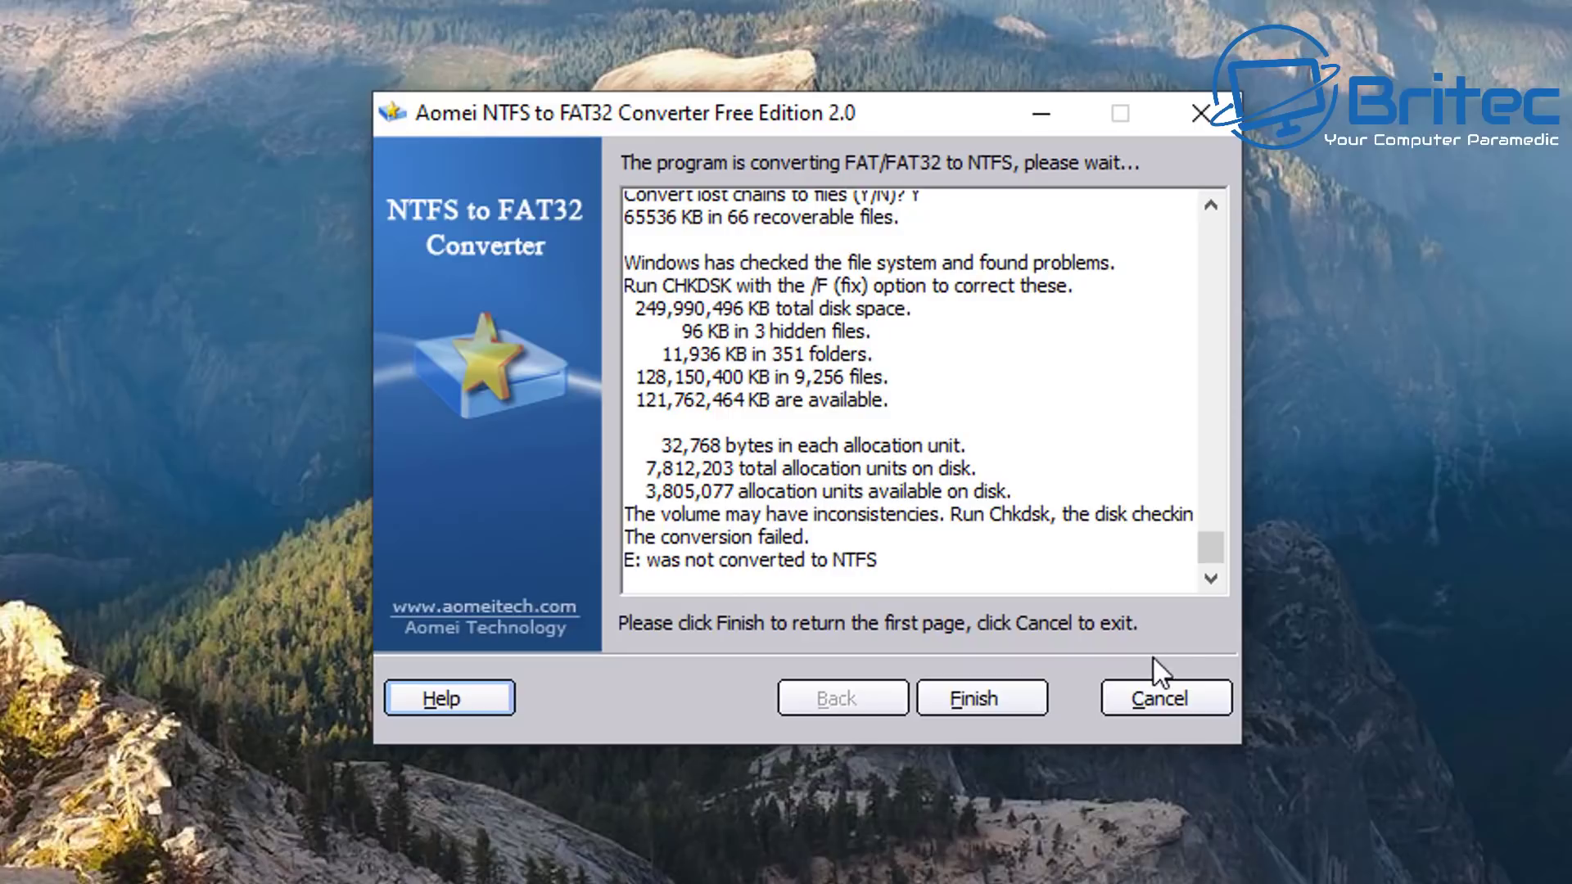
# Step: Finish the converter wizard and open Local Disk (E:) properties in the screen centre
pyautogui.click(985, 699)
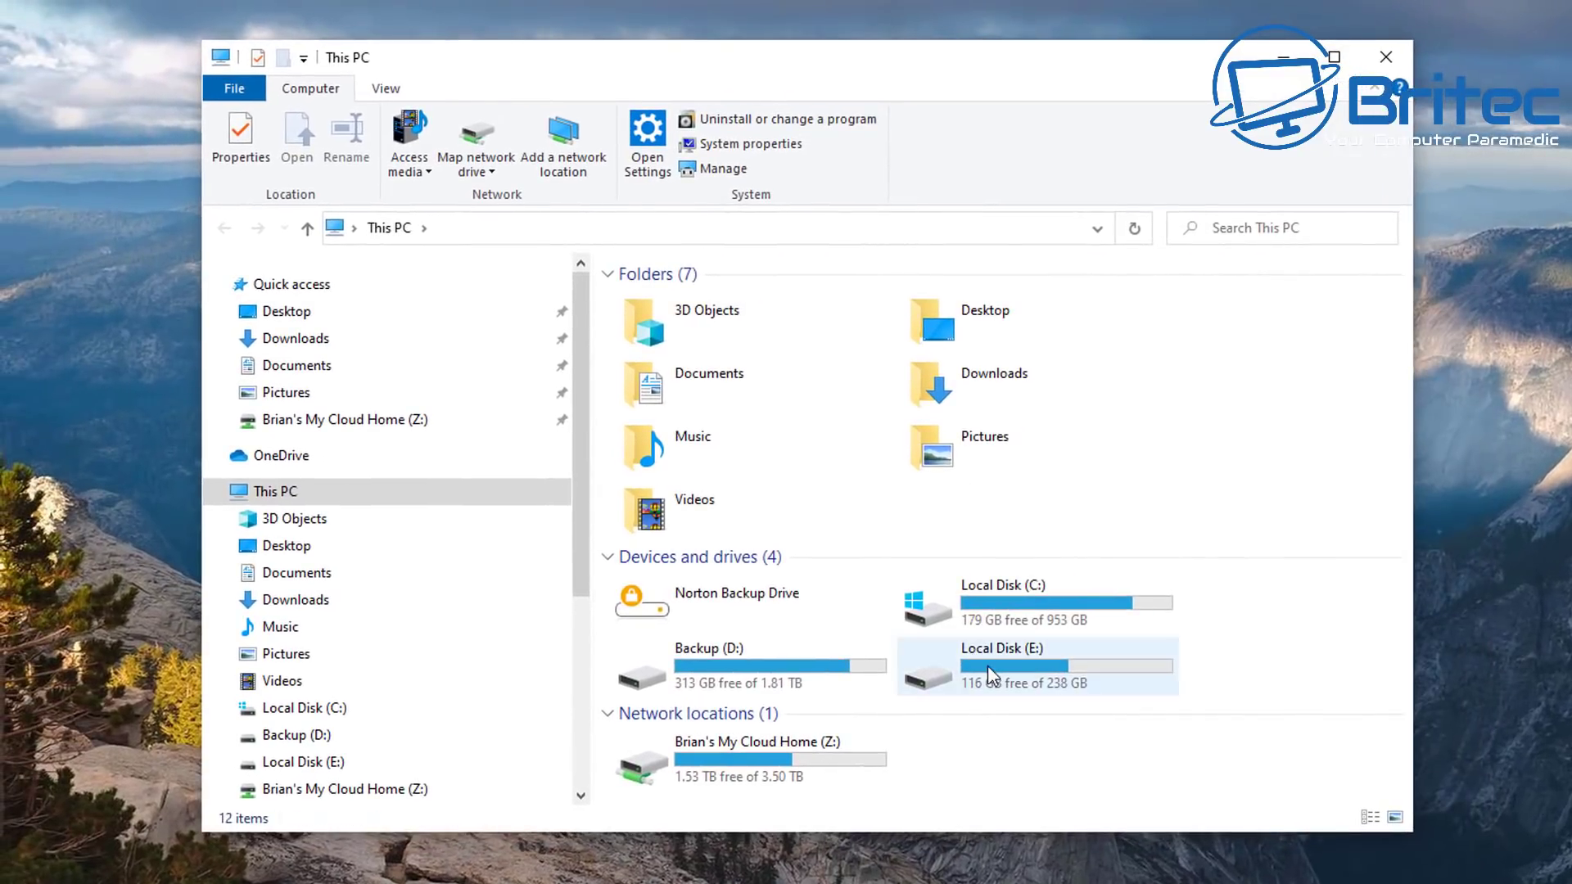
pyautogui.rightClick(958, 660)
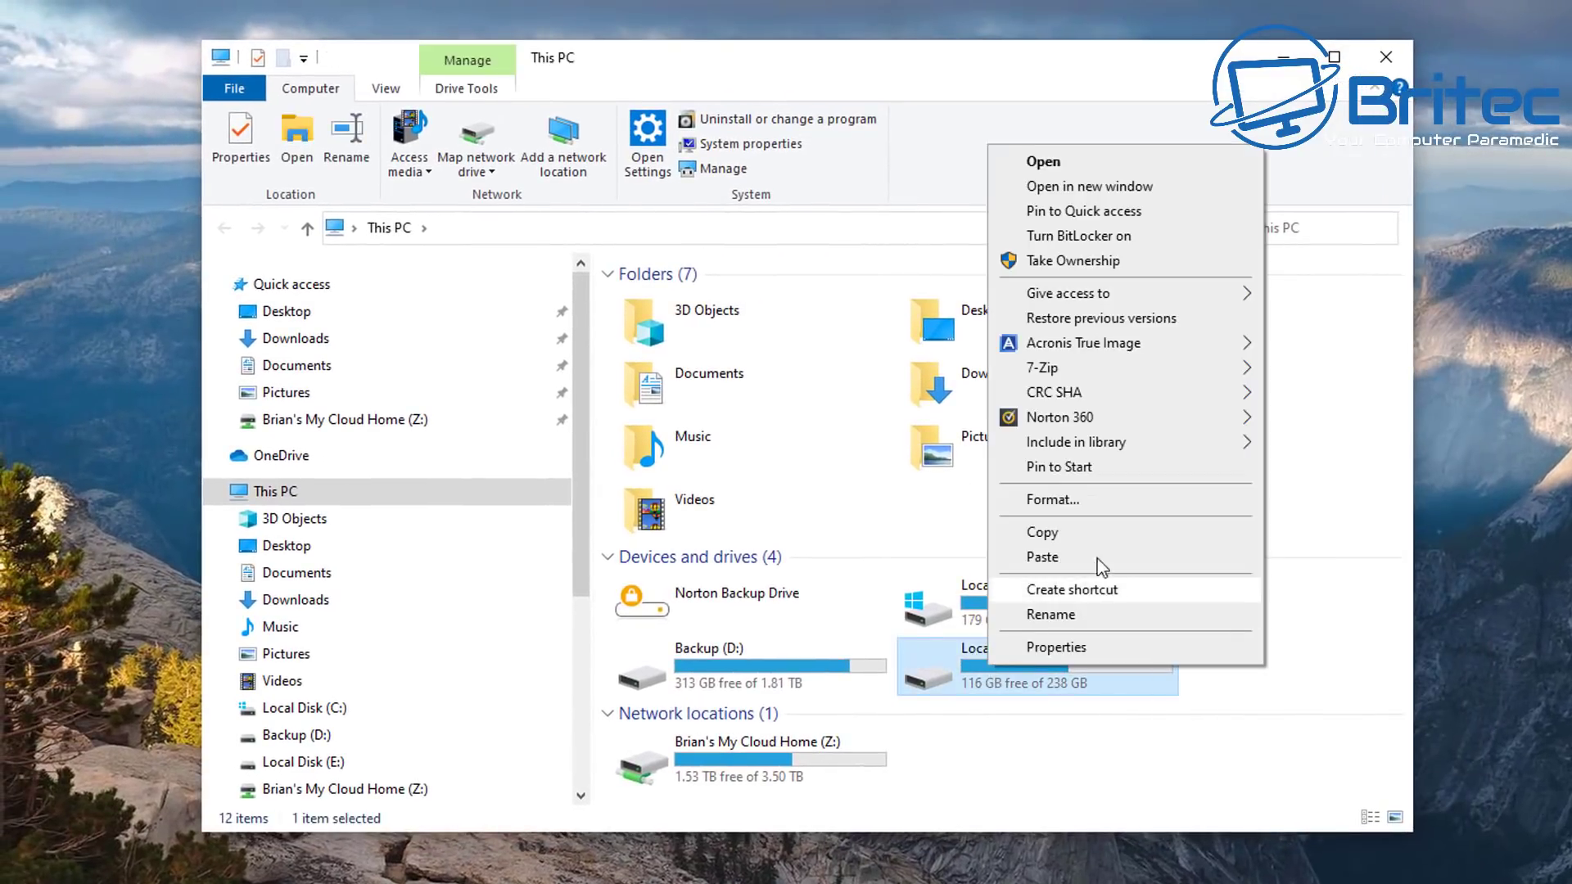
pyautogui.click(1056, 647)
pyautogui.moveTo(1236, 547); pyautogui.dragTo(915, 277)
pyautogui.click(1282, 59)
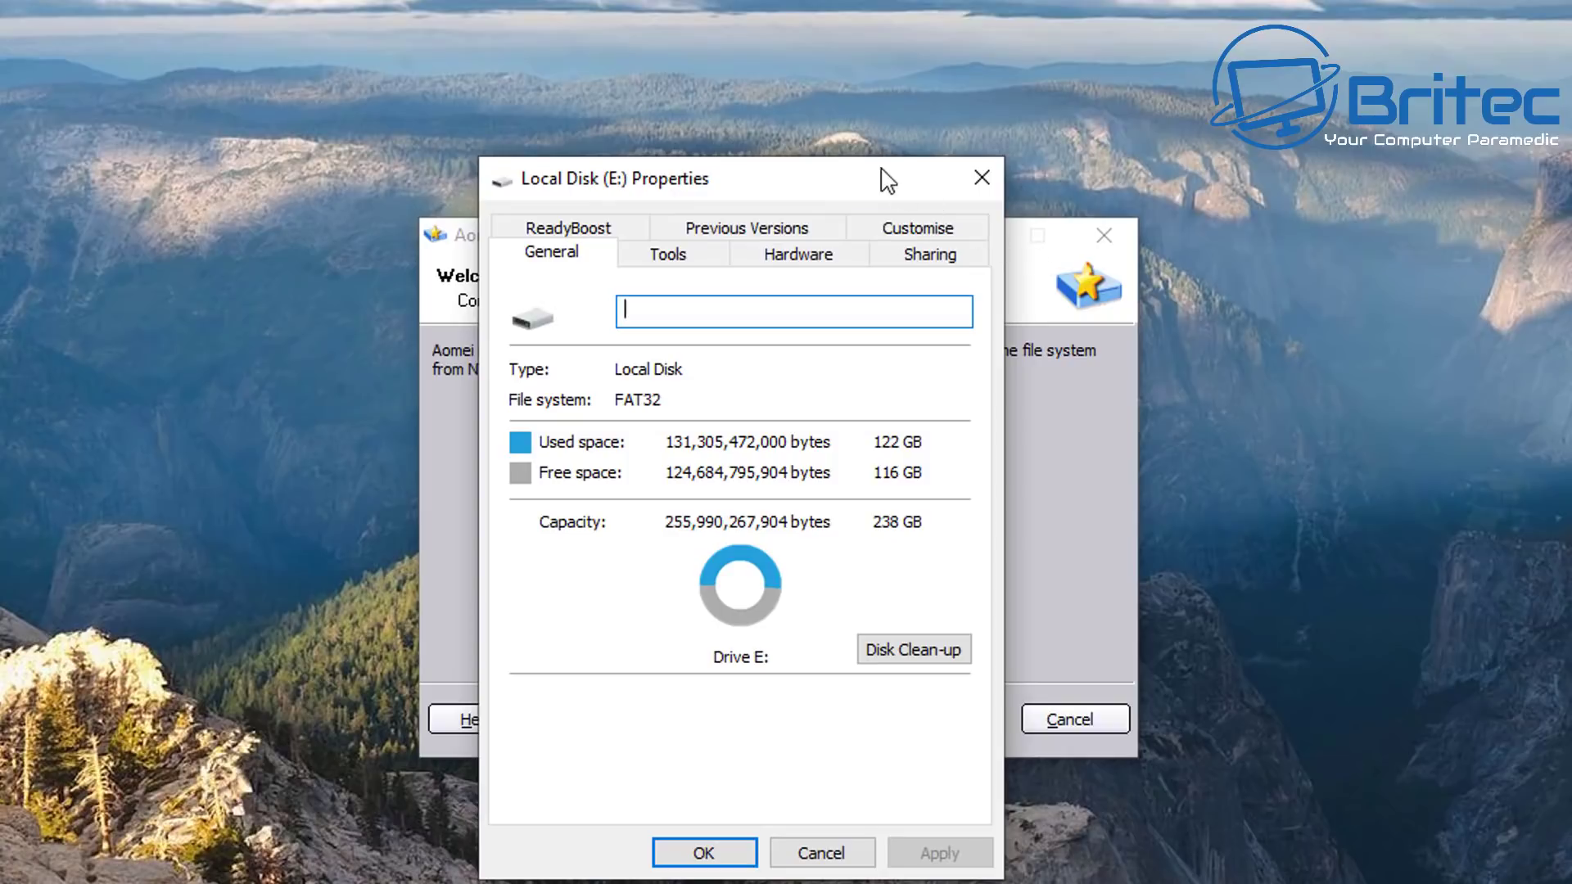
pyautogui.moveTo(884, 175); pyautogui.dragTo(852, 176)
pyautogui.click(1031, 234)
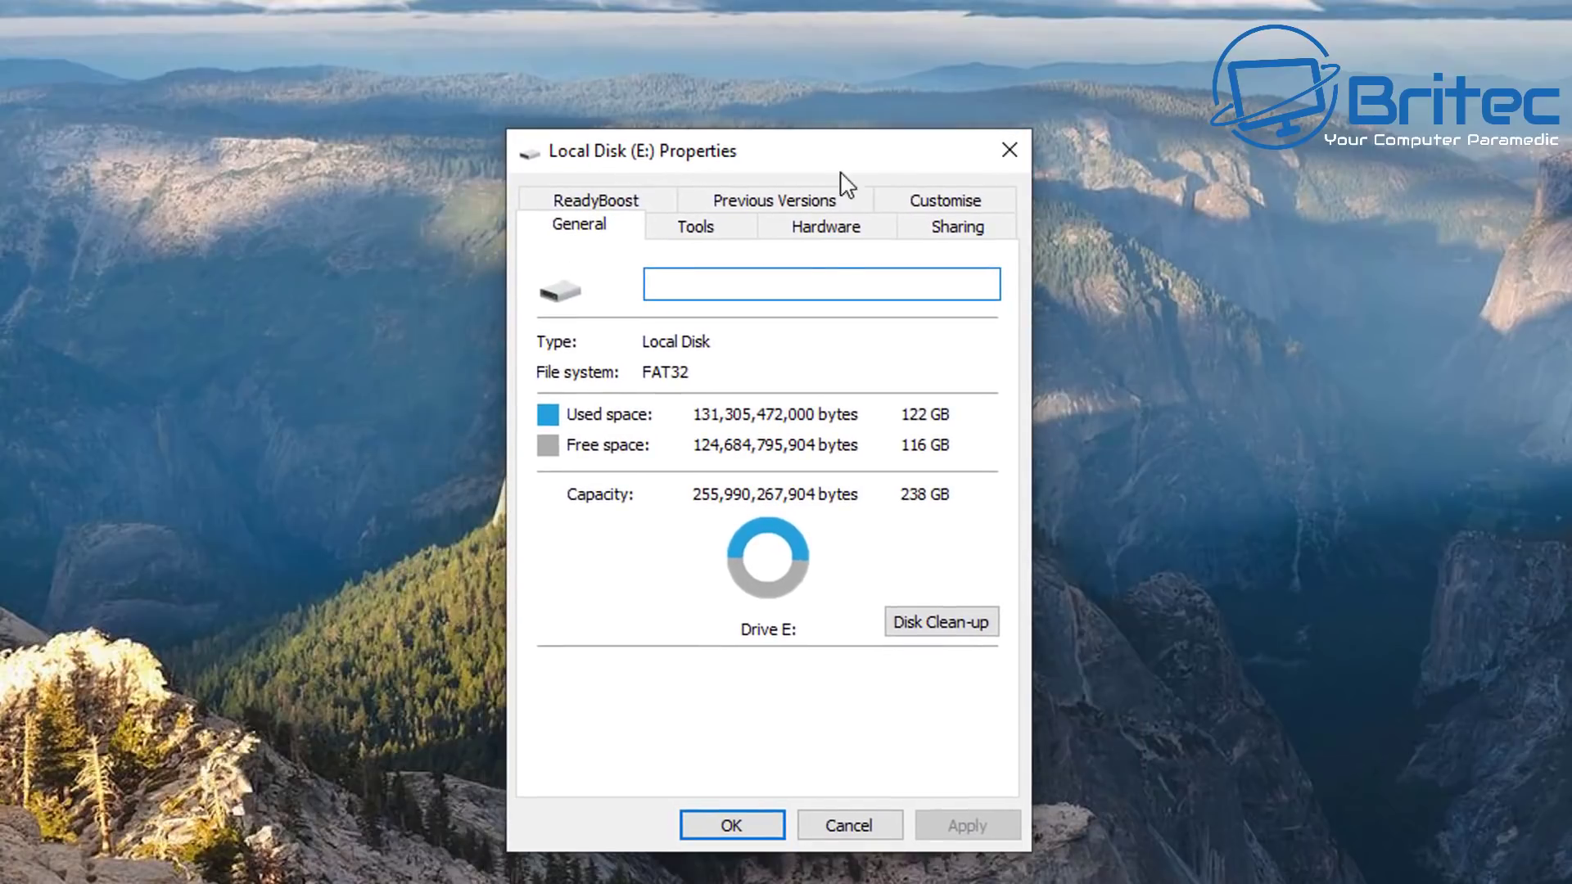
# Step: Scan drive E: for errors on the Tools tab, repair the drive, and close the success message
pyautogui.click(695, 237)
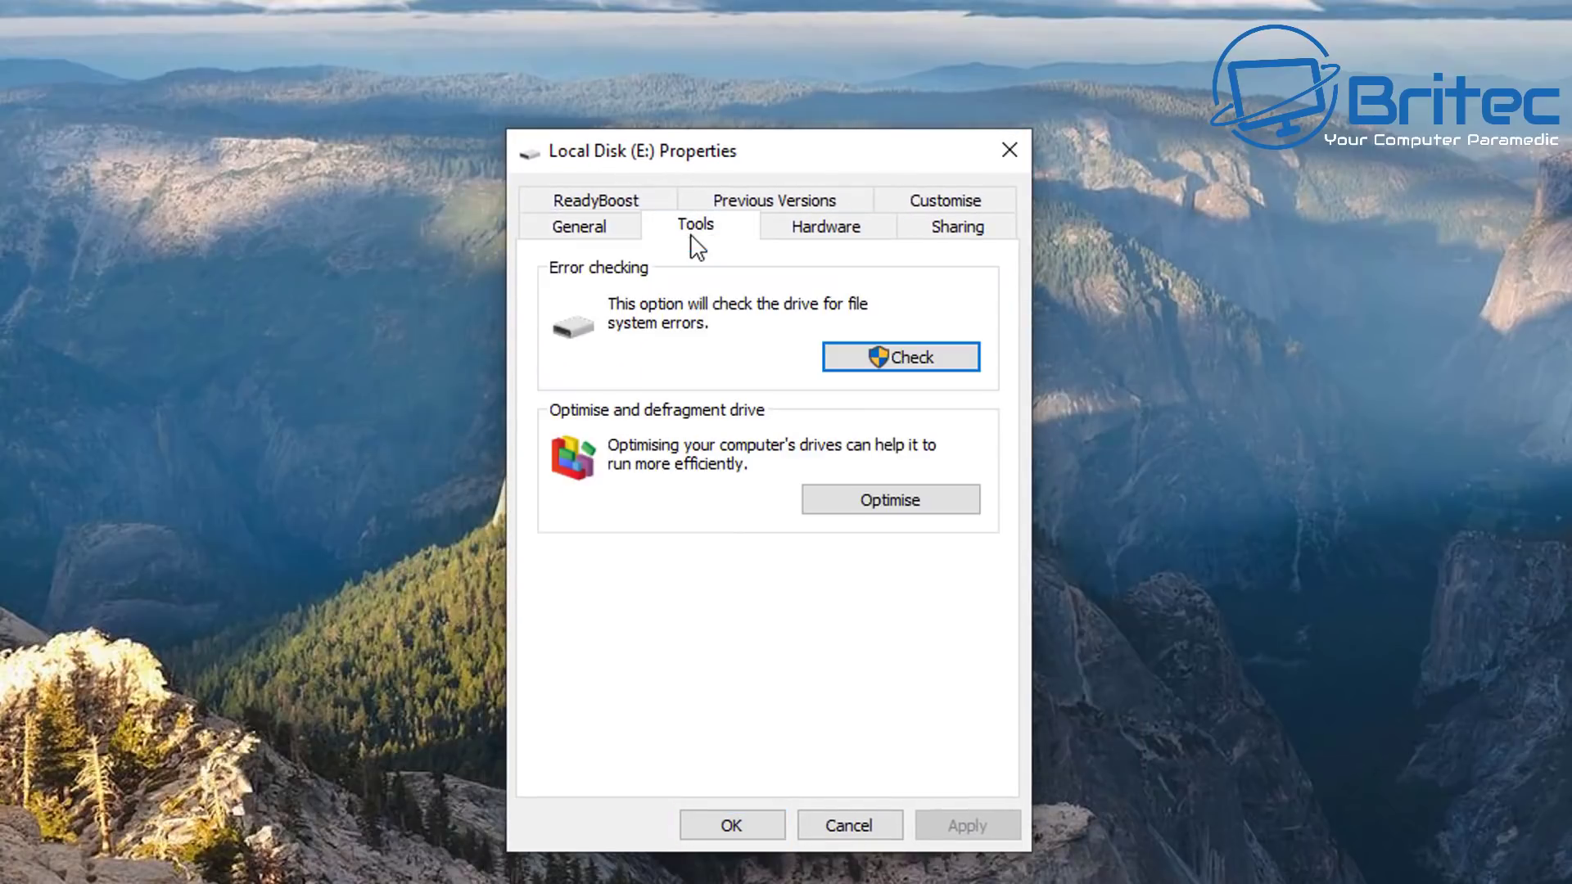
pyautogui.click(895, 361)
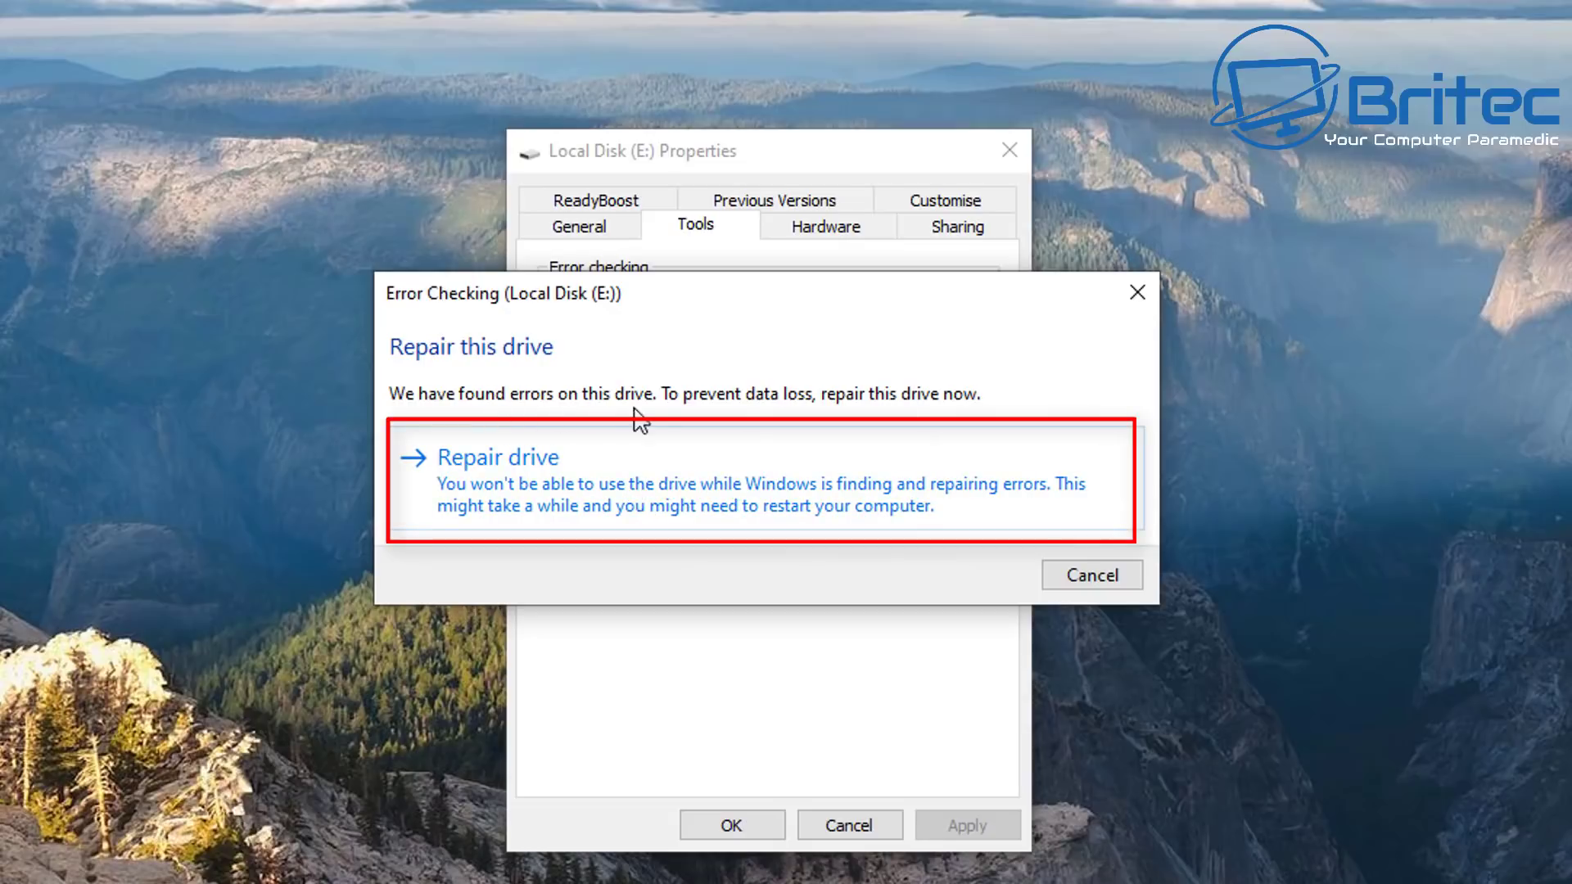
pyautogui.click(817, 489)
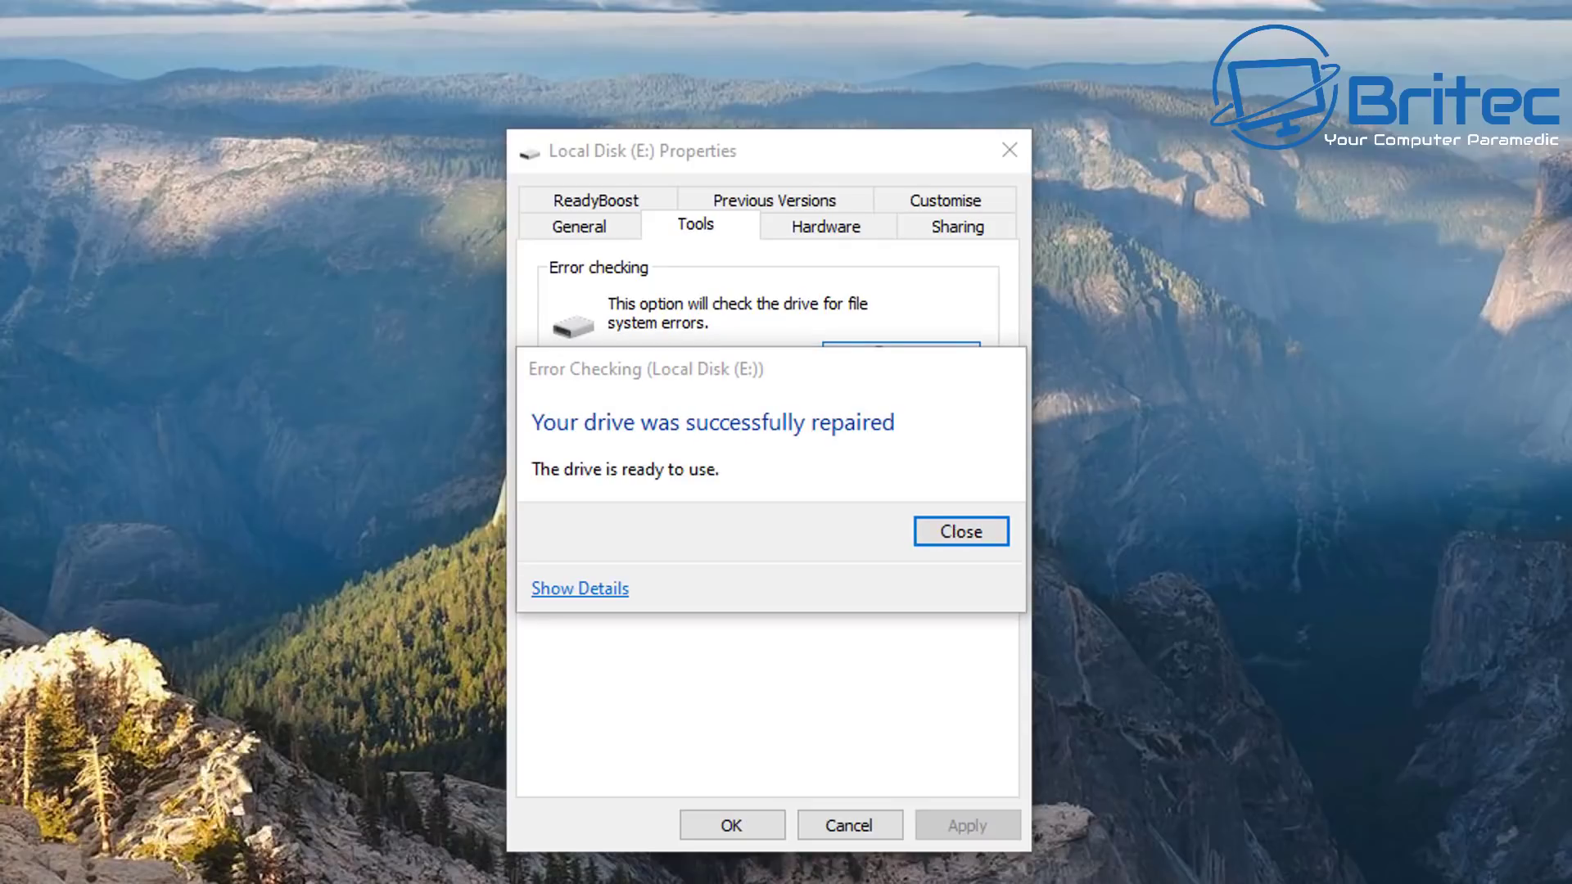
pyautogui.click(950, 536)
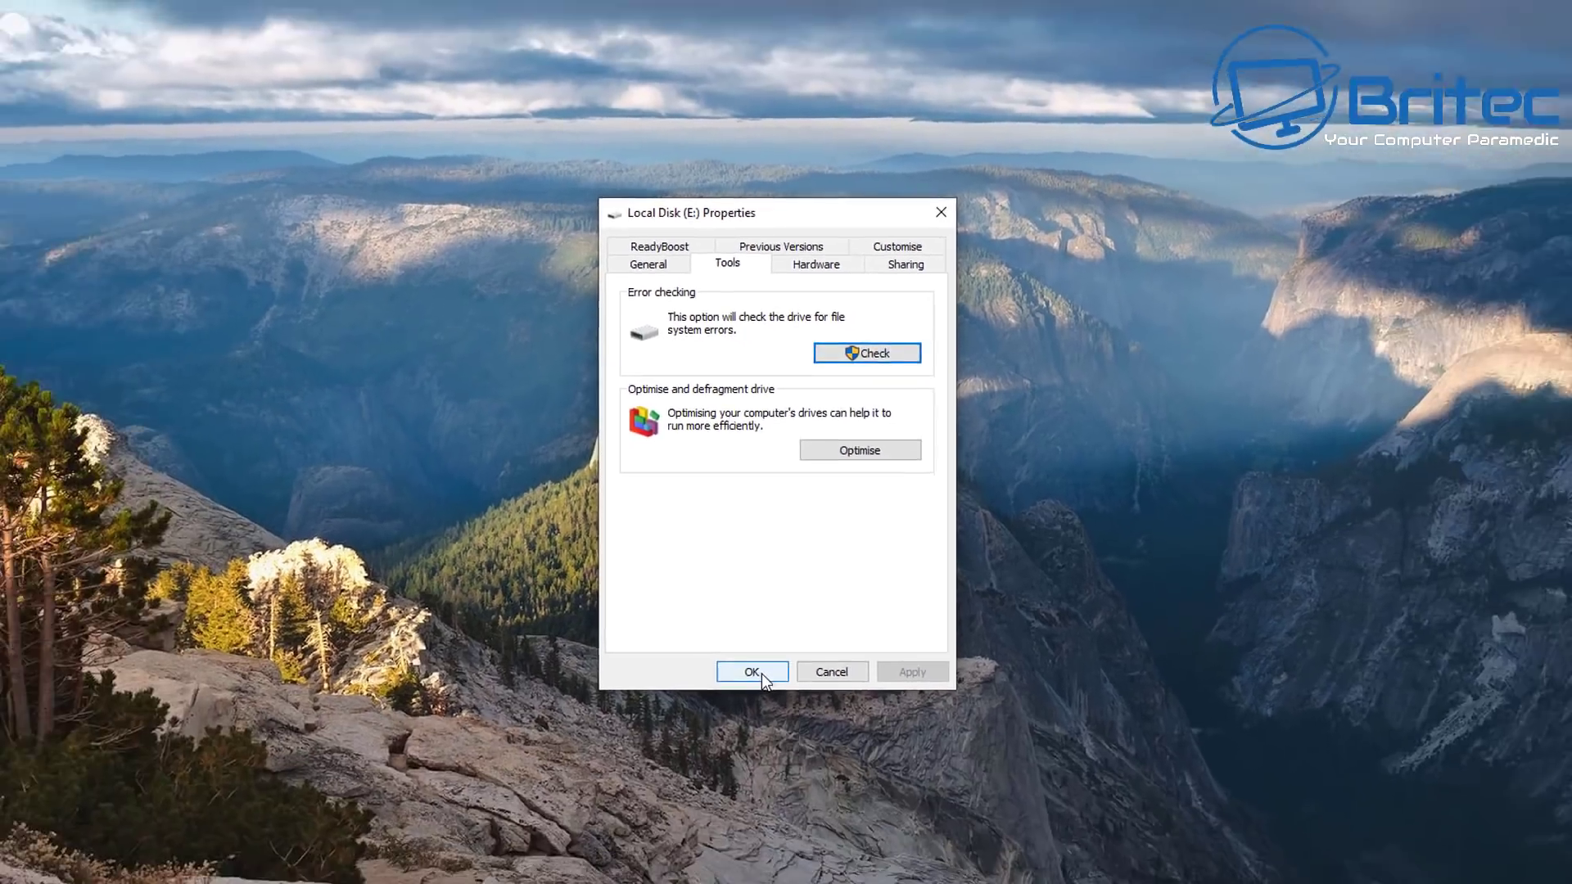
# Step: Close the E: properties and rerun the FAT32-to-NTFS conversion of partition E:
pyautogui.click(758, 672)
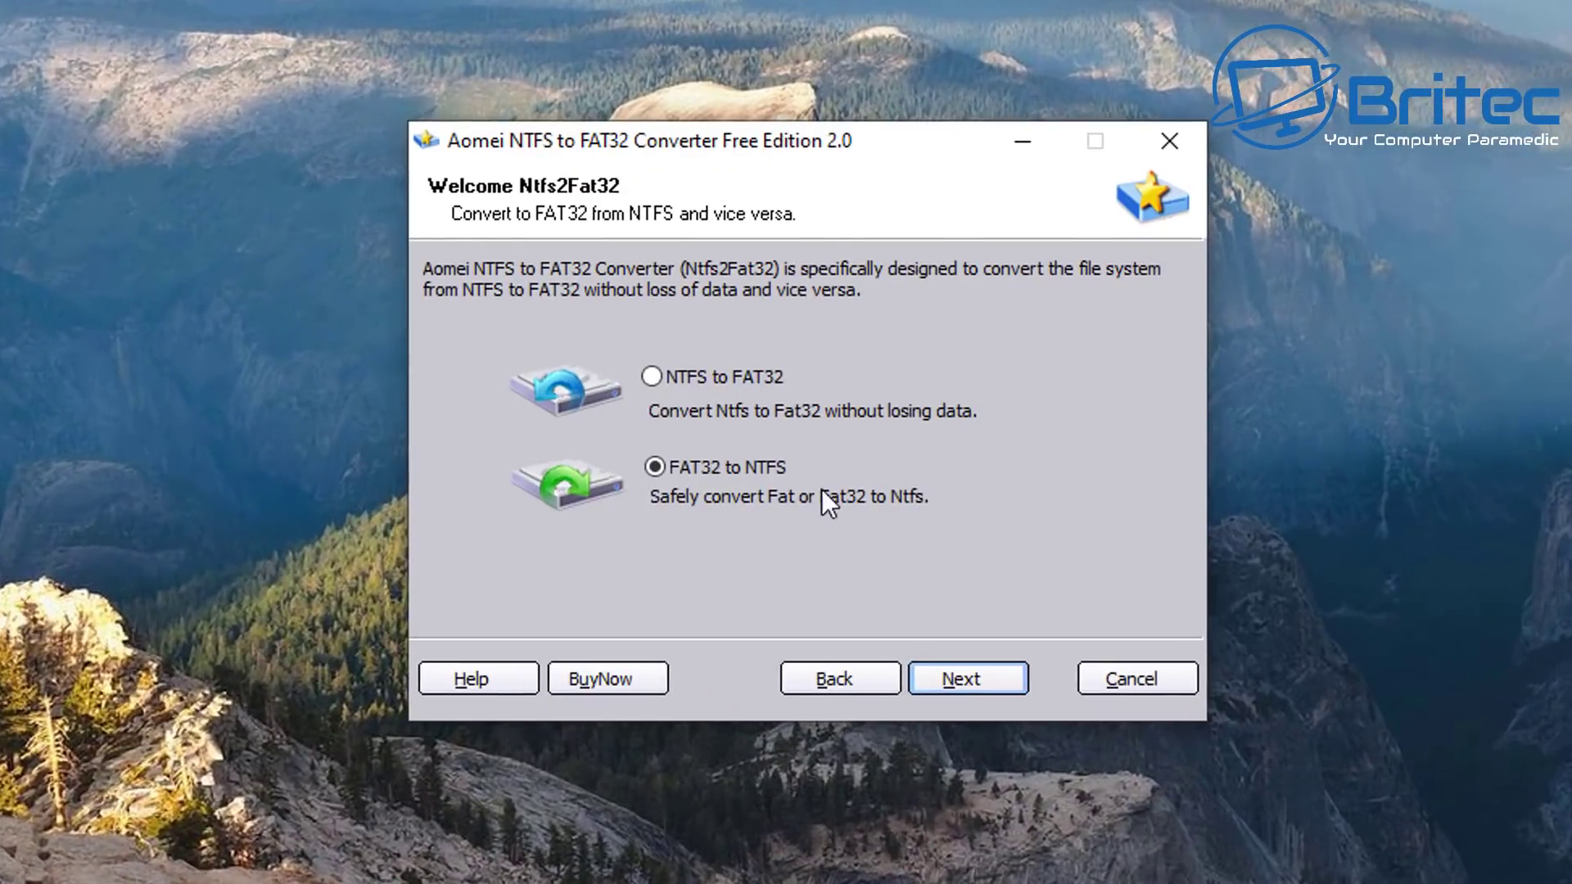
pyautogui.click(979, 678)
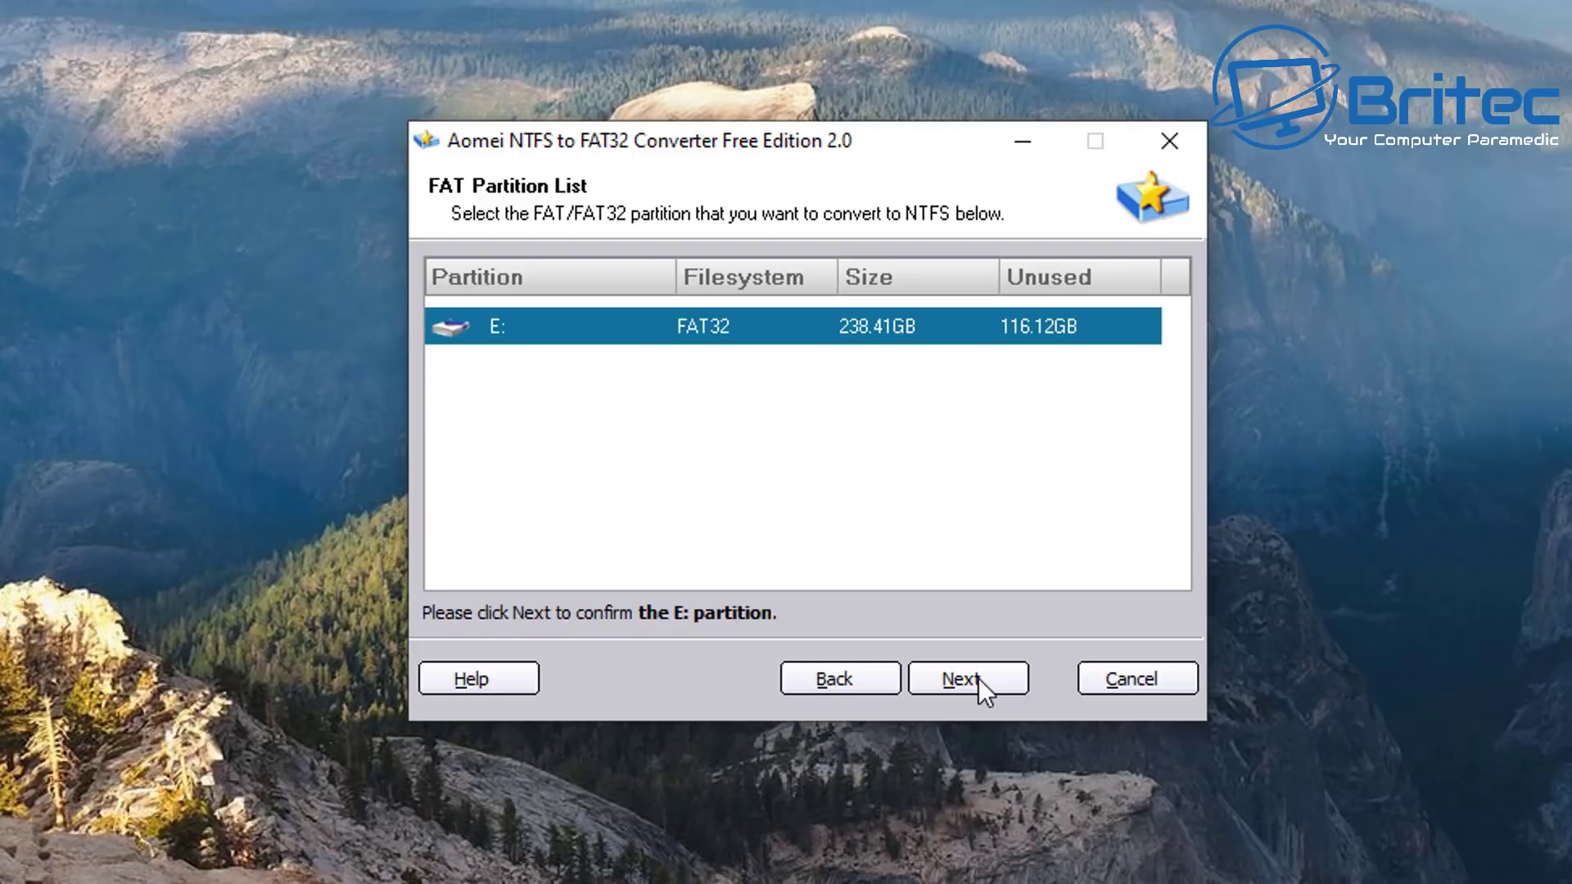
pyautogui.click(979, 678)
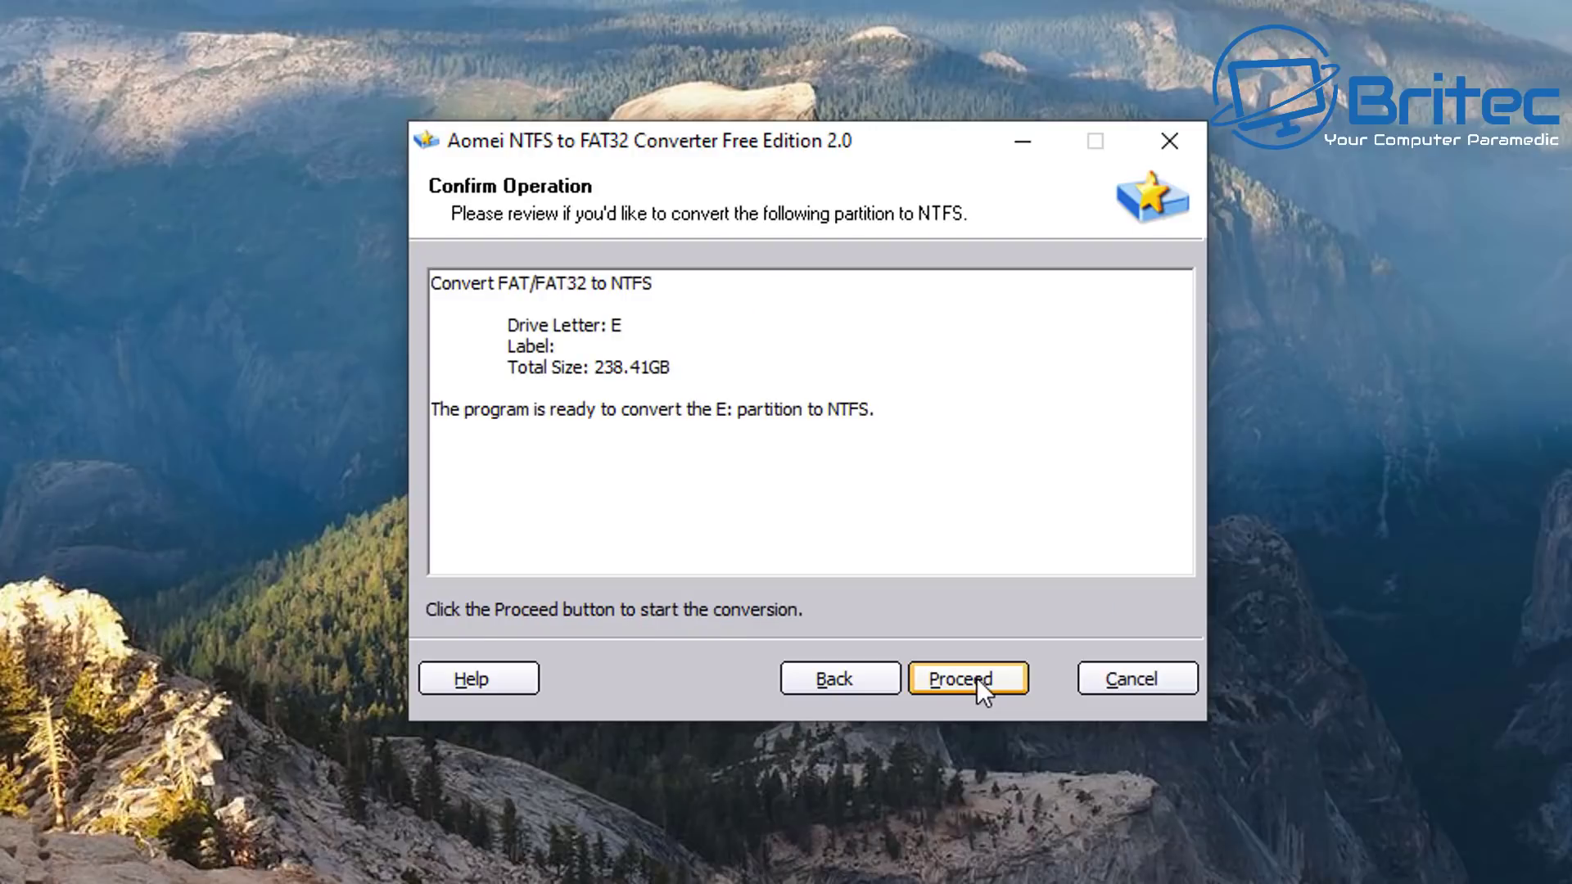
pyautogui.click(976, 677)
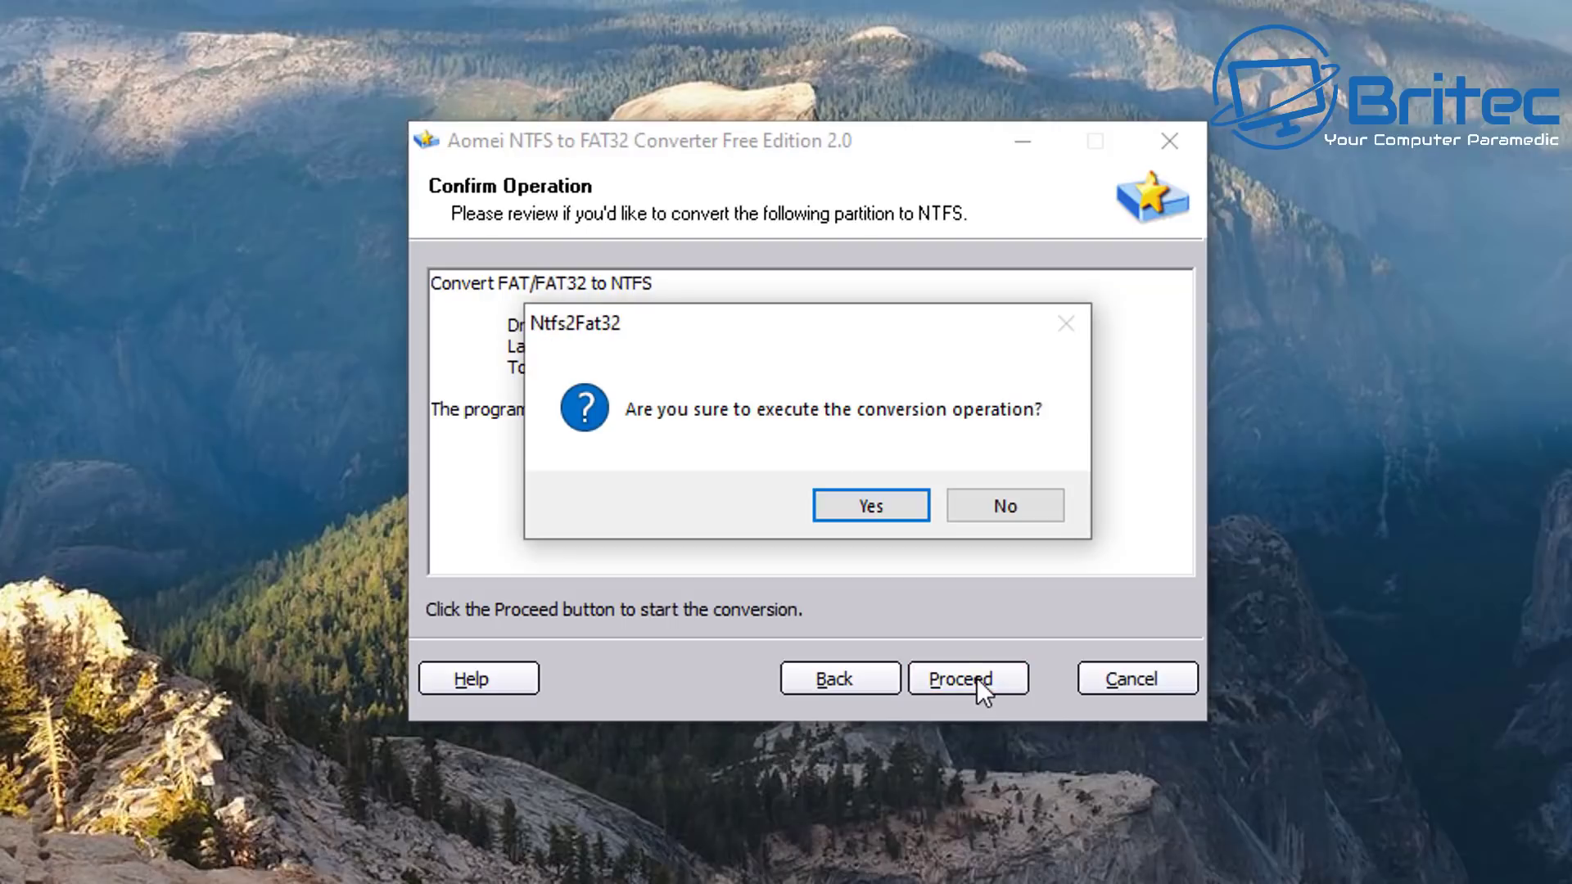
pyautogui.click(870, 506)
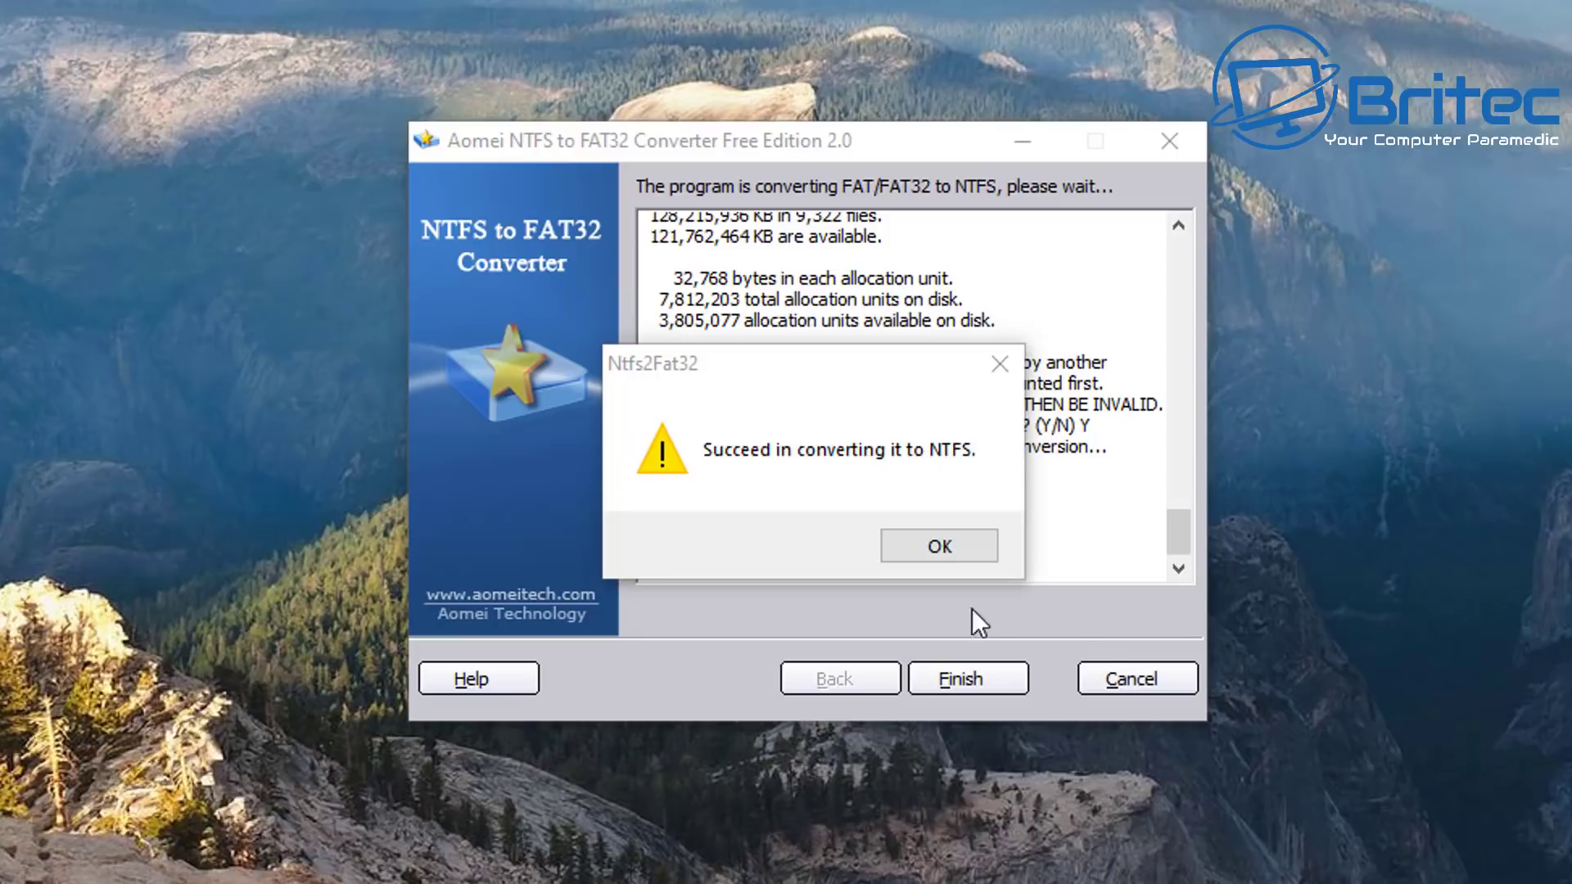
# Step: Dismiss the conversion success message, finish the wizard, and quit the converter
pyautogui.click(950, 554)
pyautogui.click(964, 681)
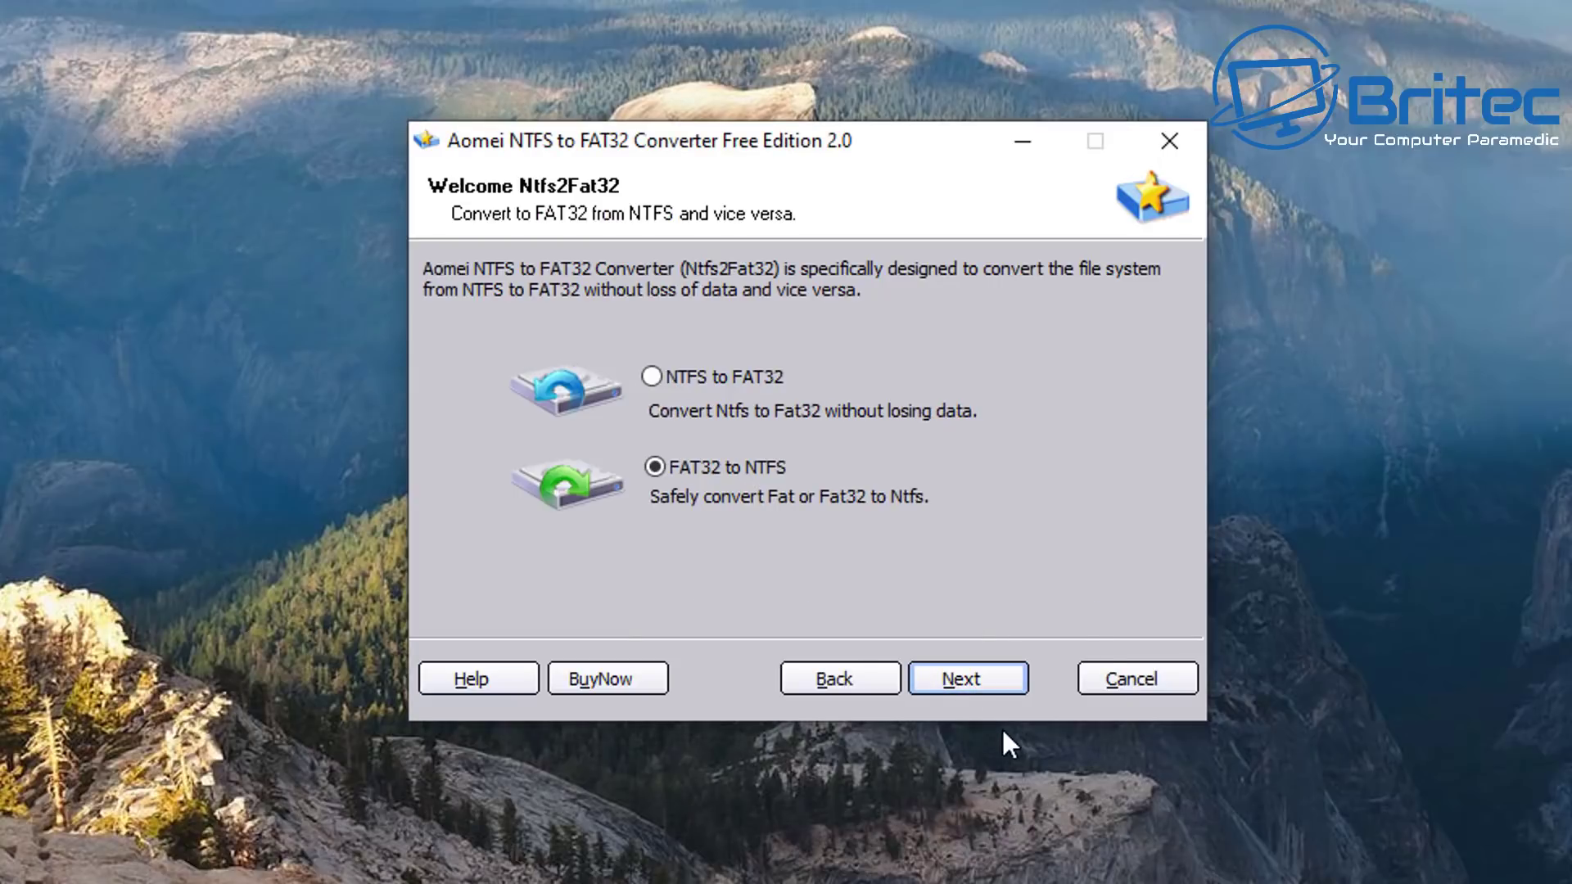
pyautogui.click(1171, 142)
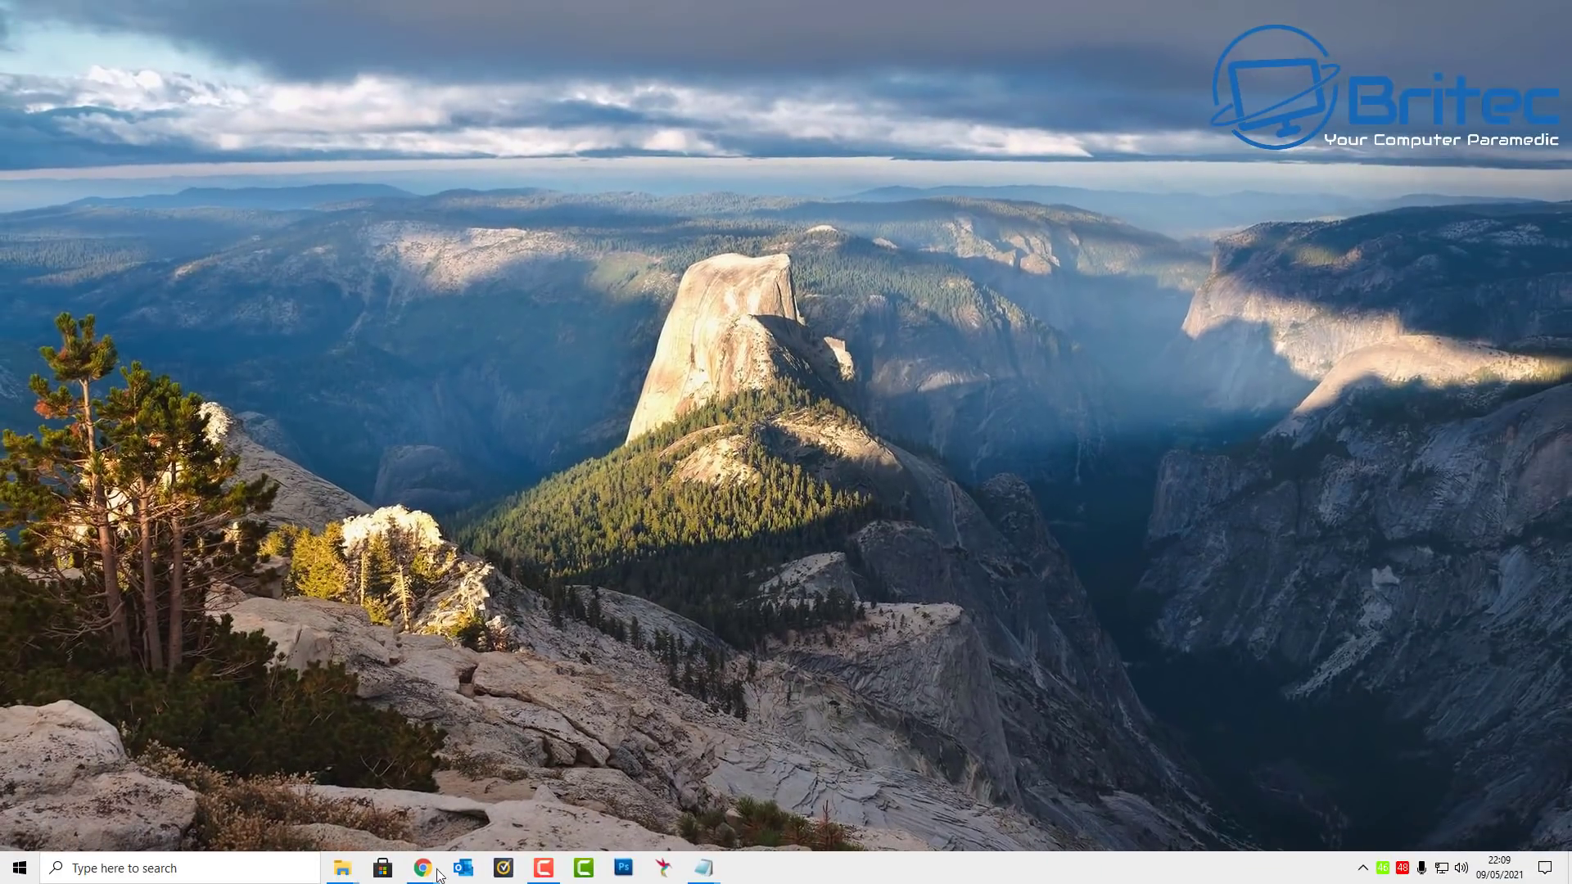
# Step: Verify in Local Disk (E:) properties that the file system is now NTFS
pyautogui.moveTo(344, 868)
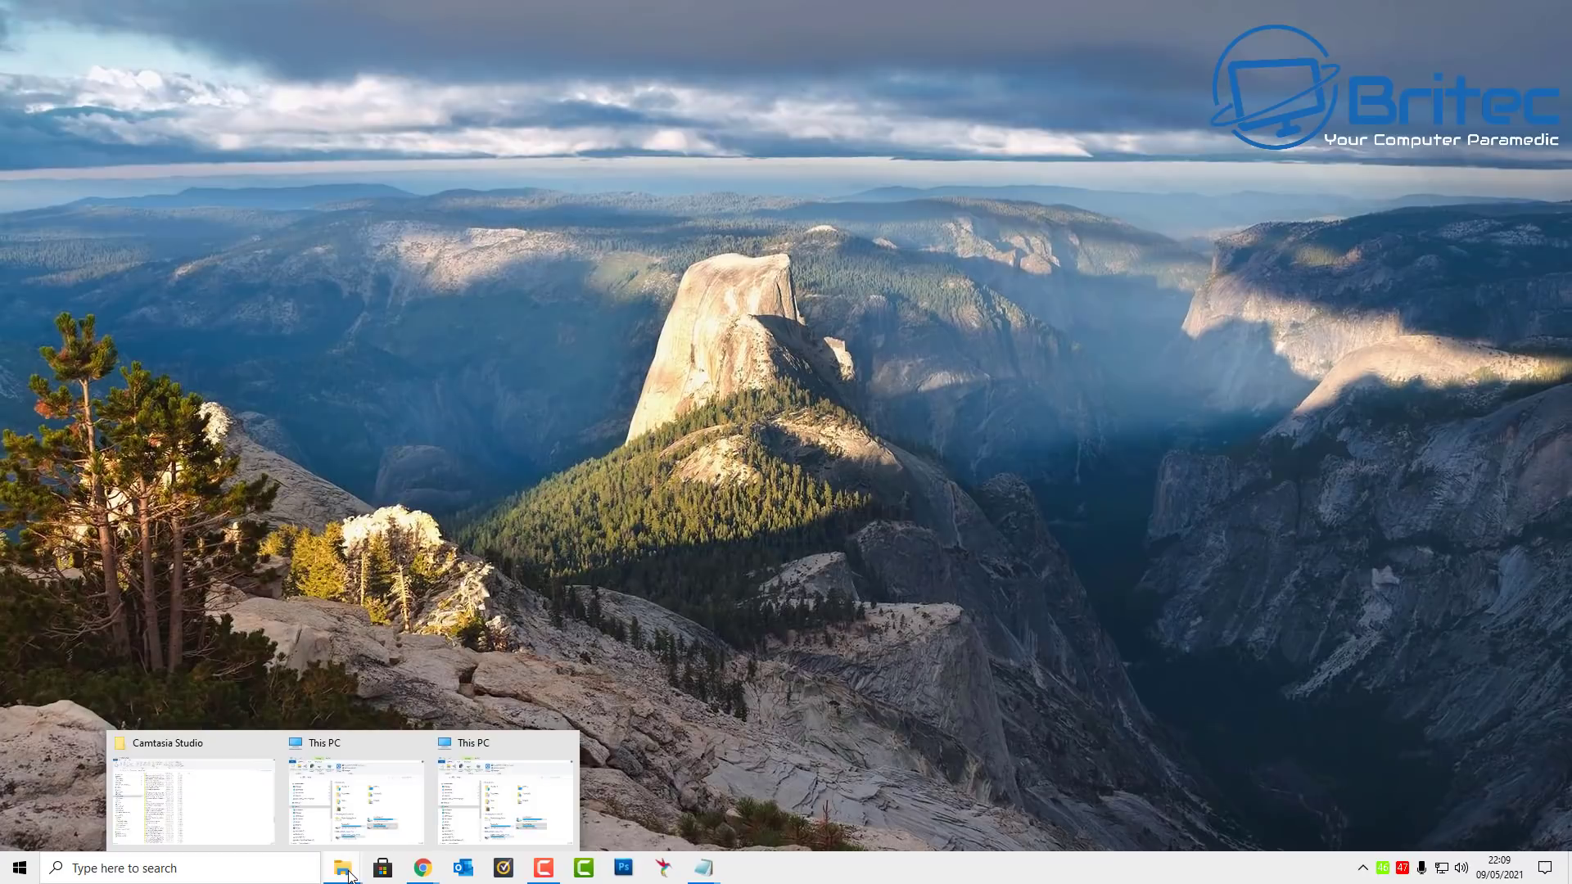
pyautogui.click(501, 740)
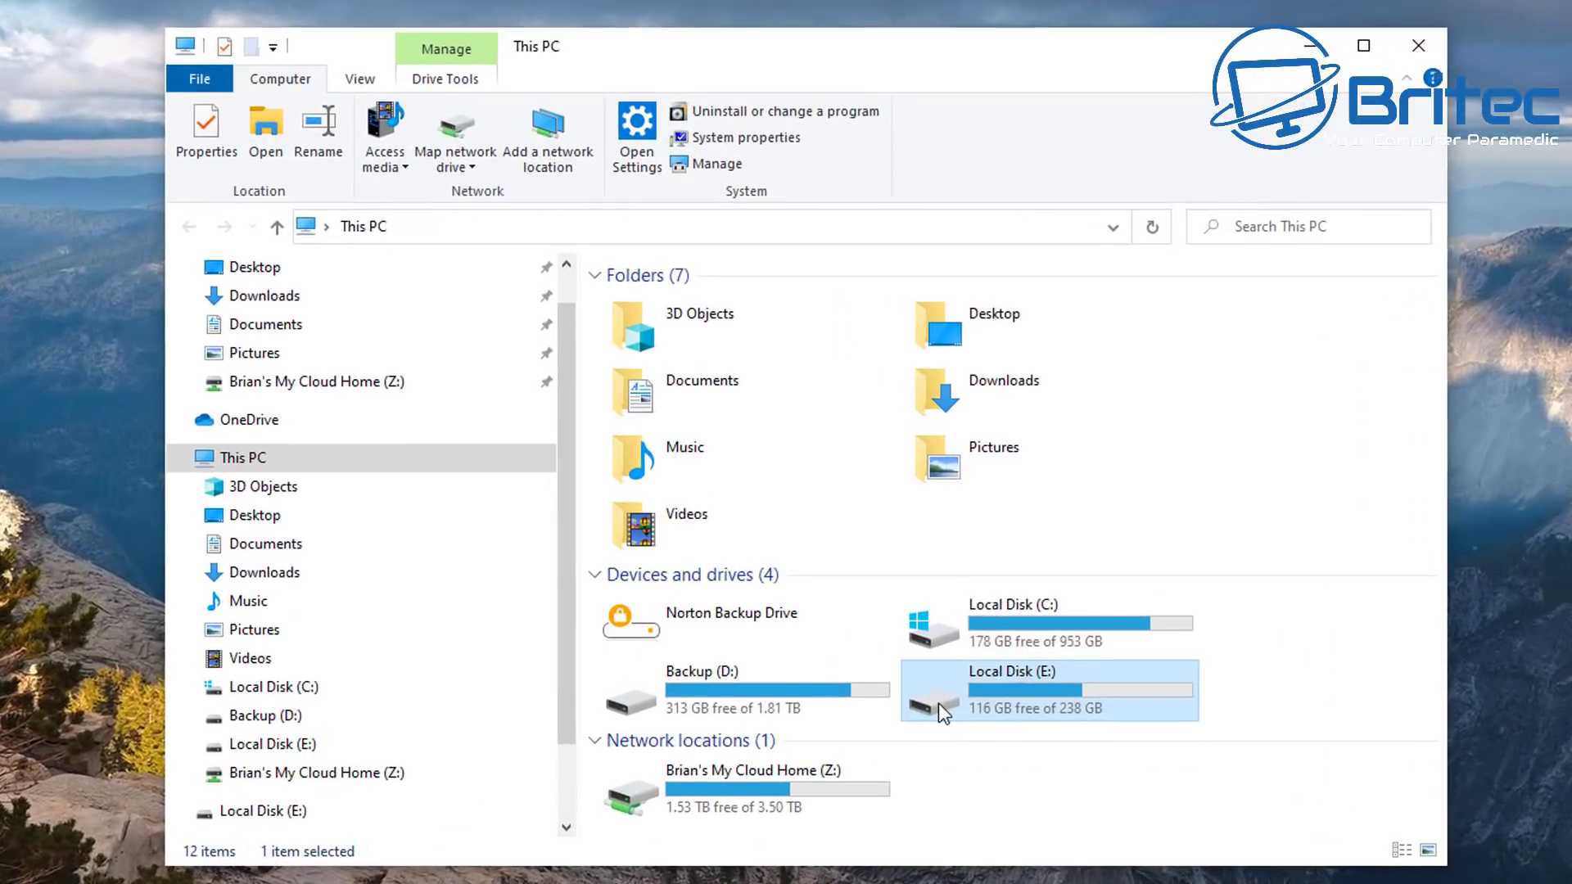
pyautogui.rightClick(1023, 674)
pyautogui.click(1104, 670)
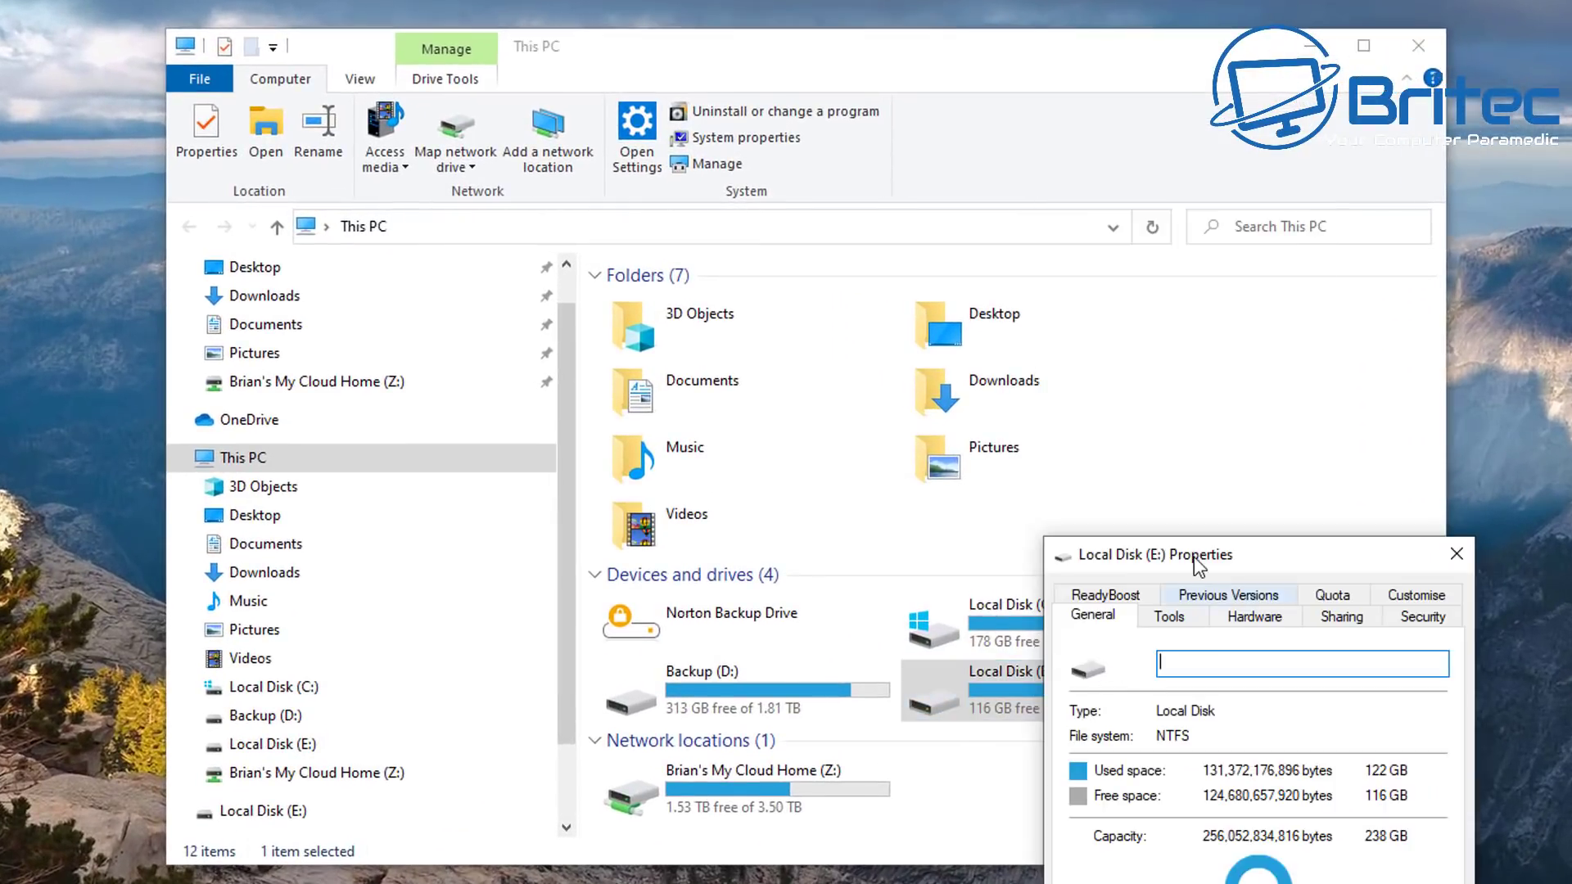
pyautogui.moveTo(1197, 552); pyautogui.dragTo(811, 237)
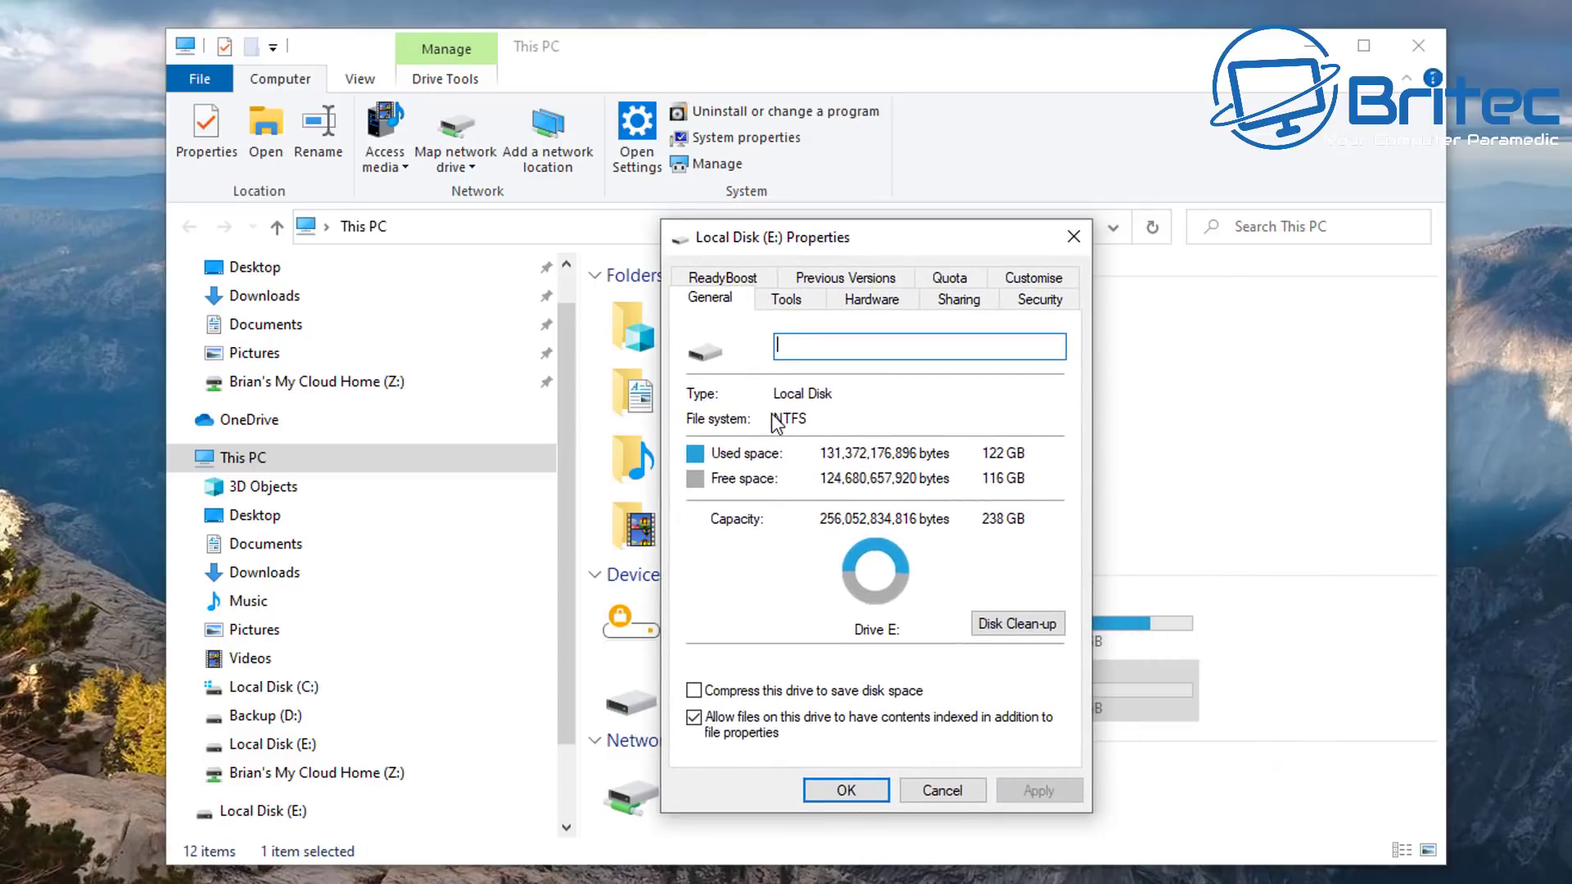
pyautogui.click(1074, 237)
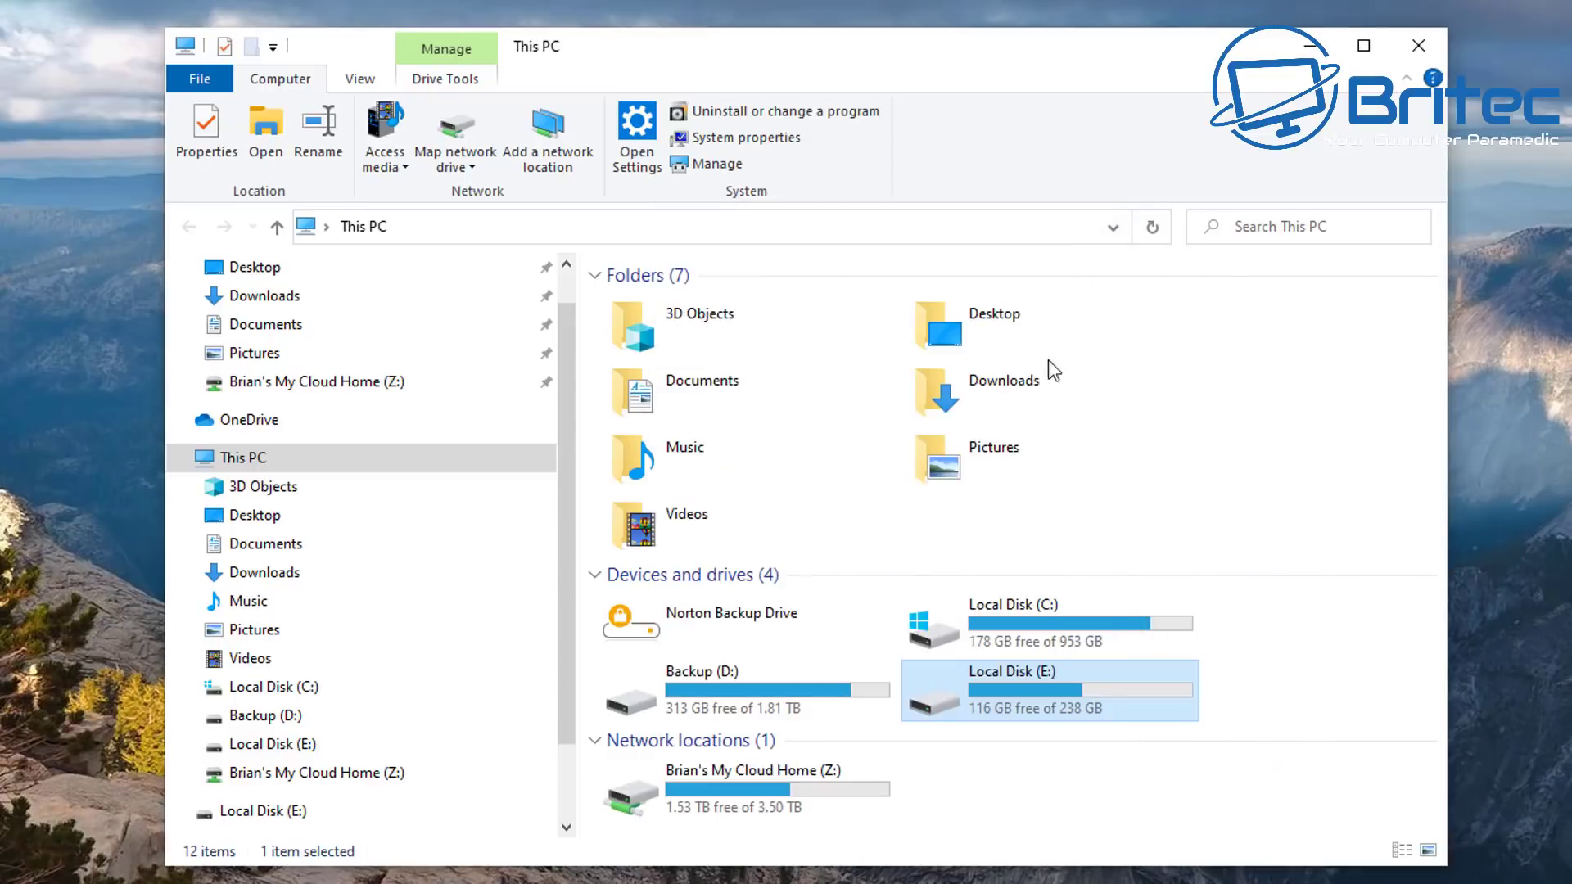
# Step: Open drive E: and its Youtube Videos 09-05-2021 folder of 337 items
pyautogui.doubleClick(1011, 691)
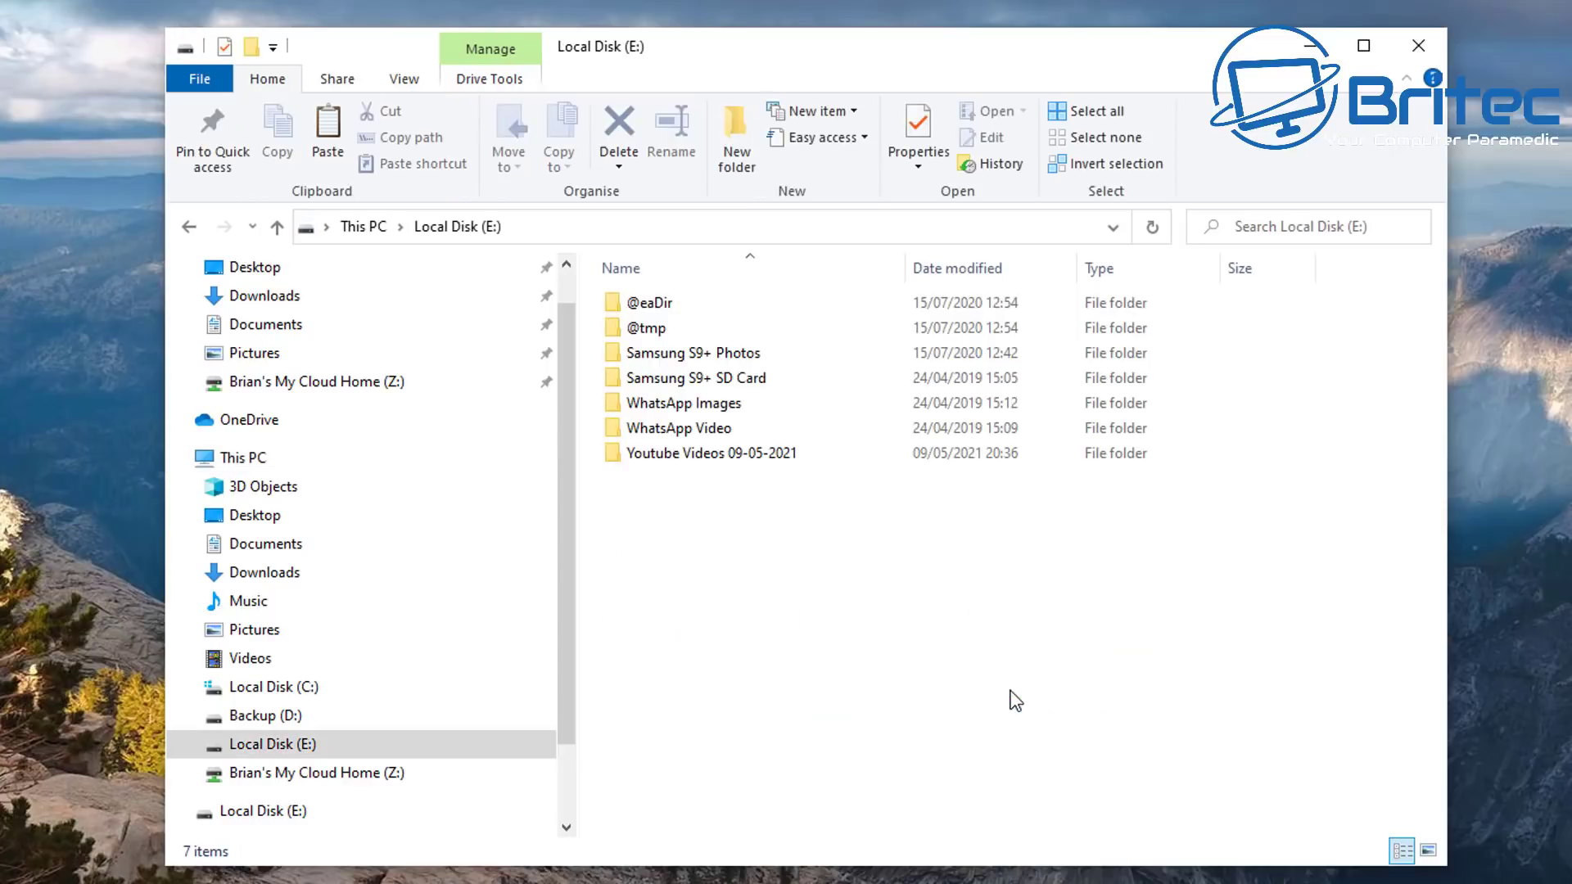
pyautogui.doubleClick(724, 457)
pyautogui.scroll(-2, 703, 432)
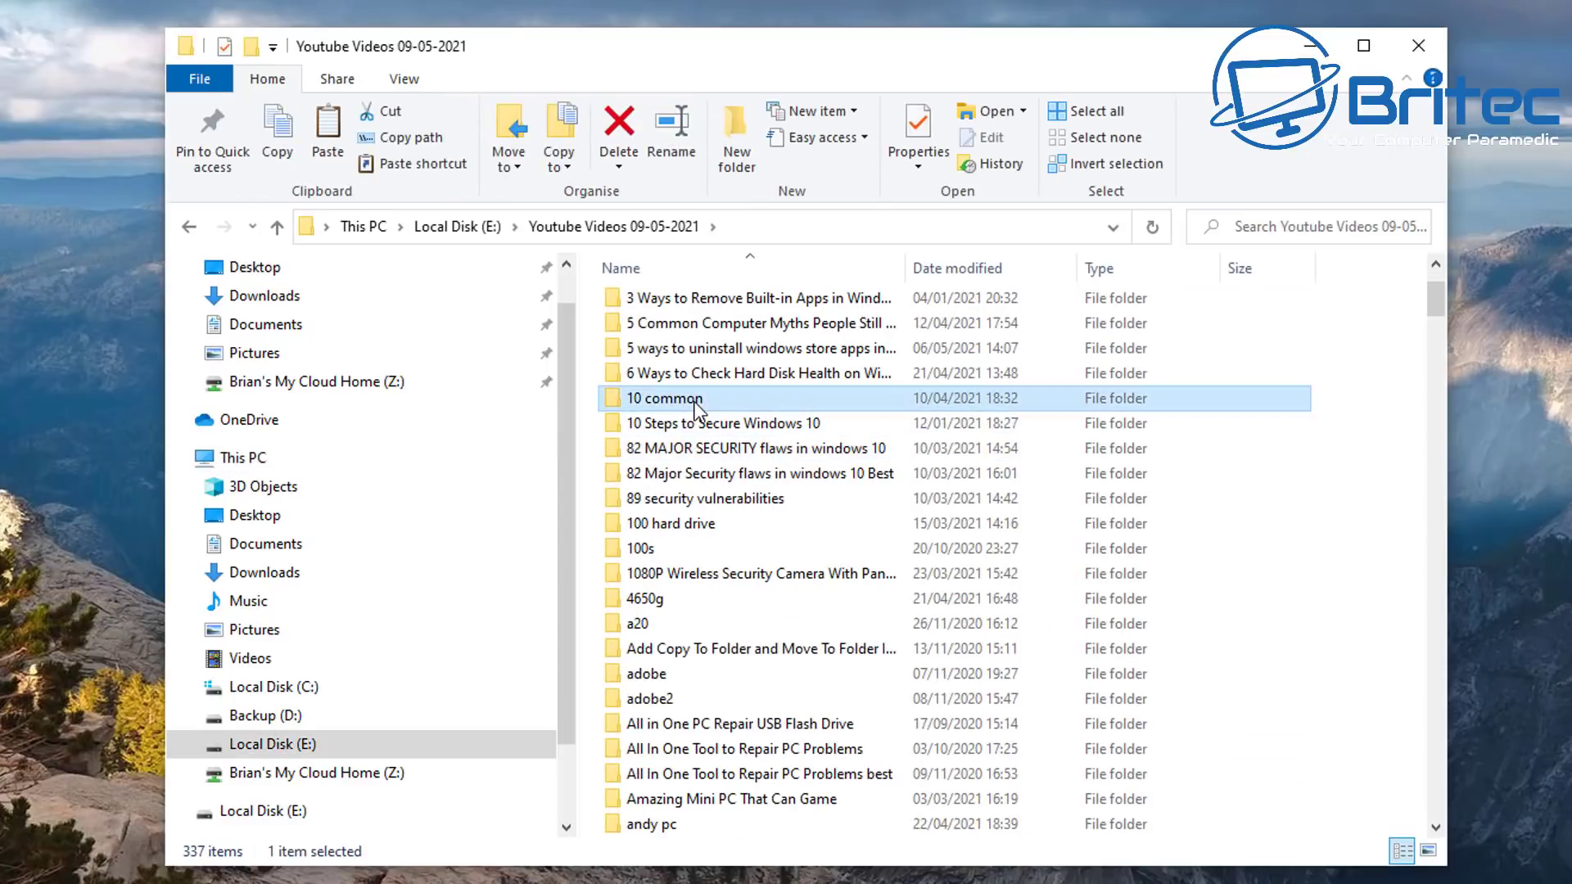
pyautogui.doubleClick(646, 400)
pyautogui.click(188, 228)
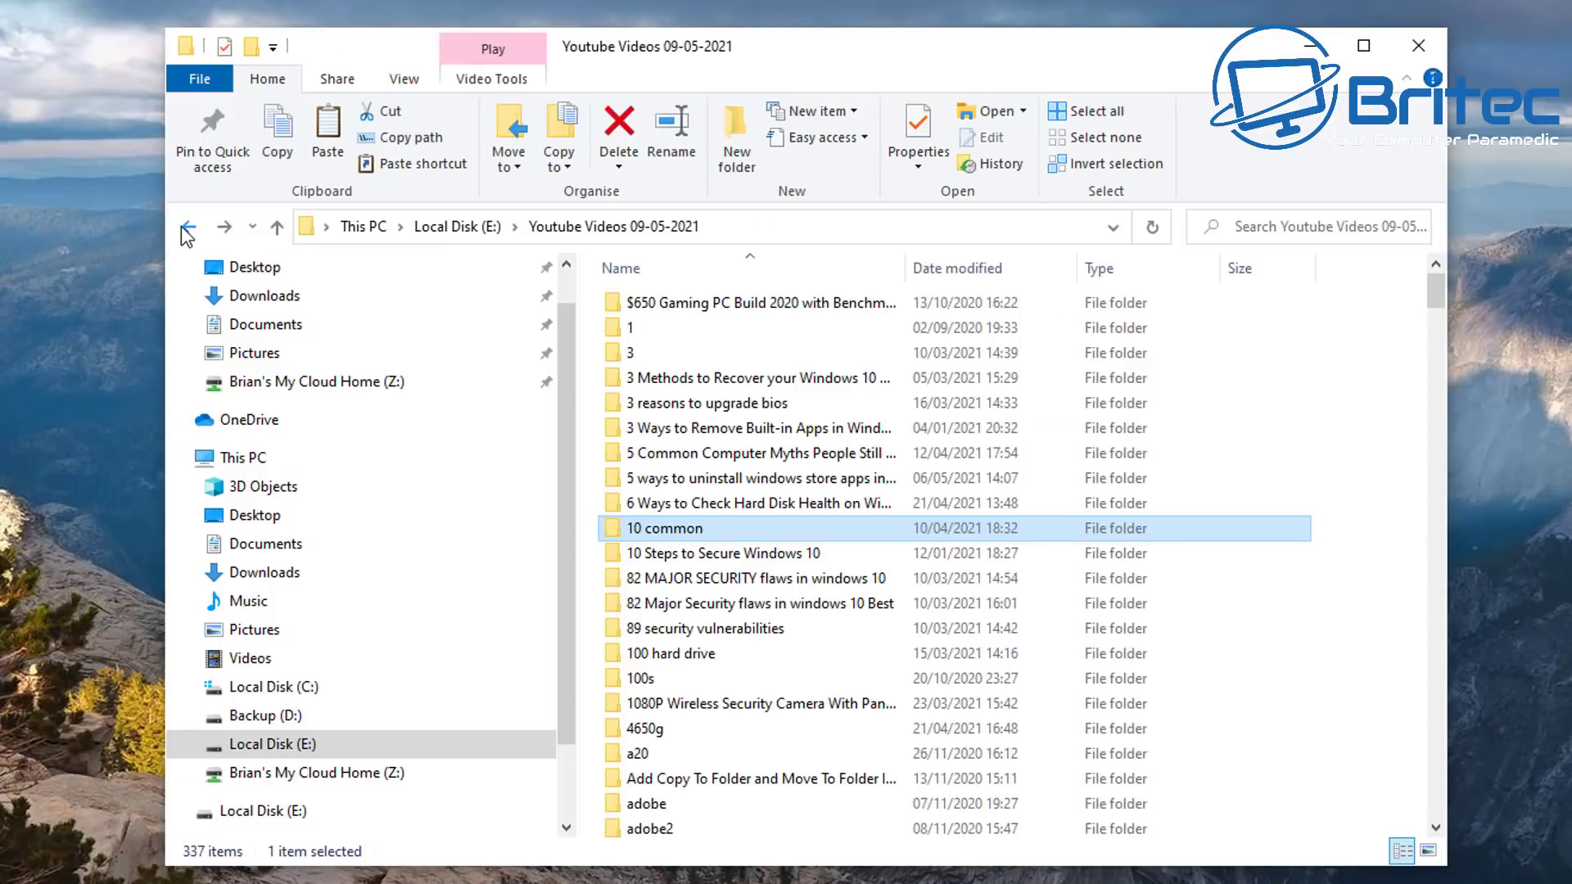
pyautogui.click(182, 227)
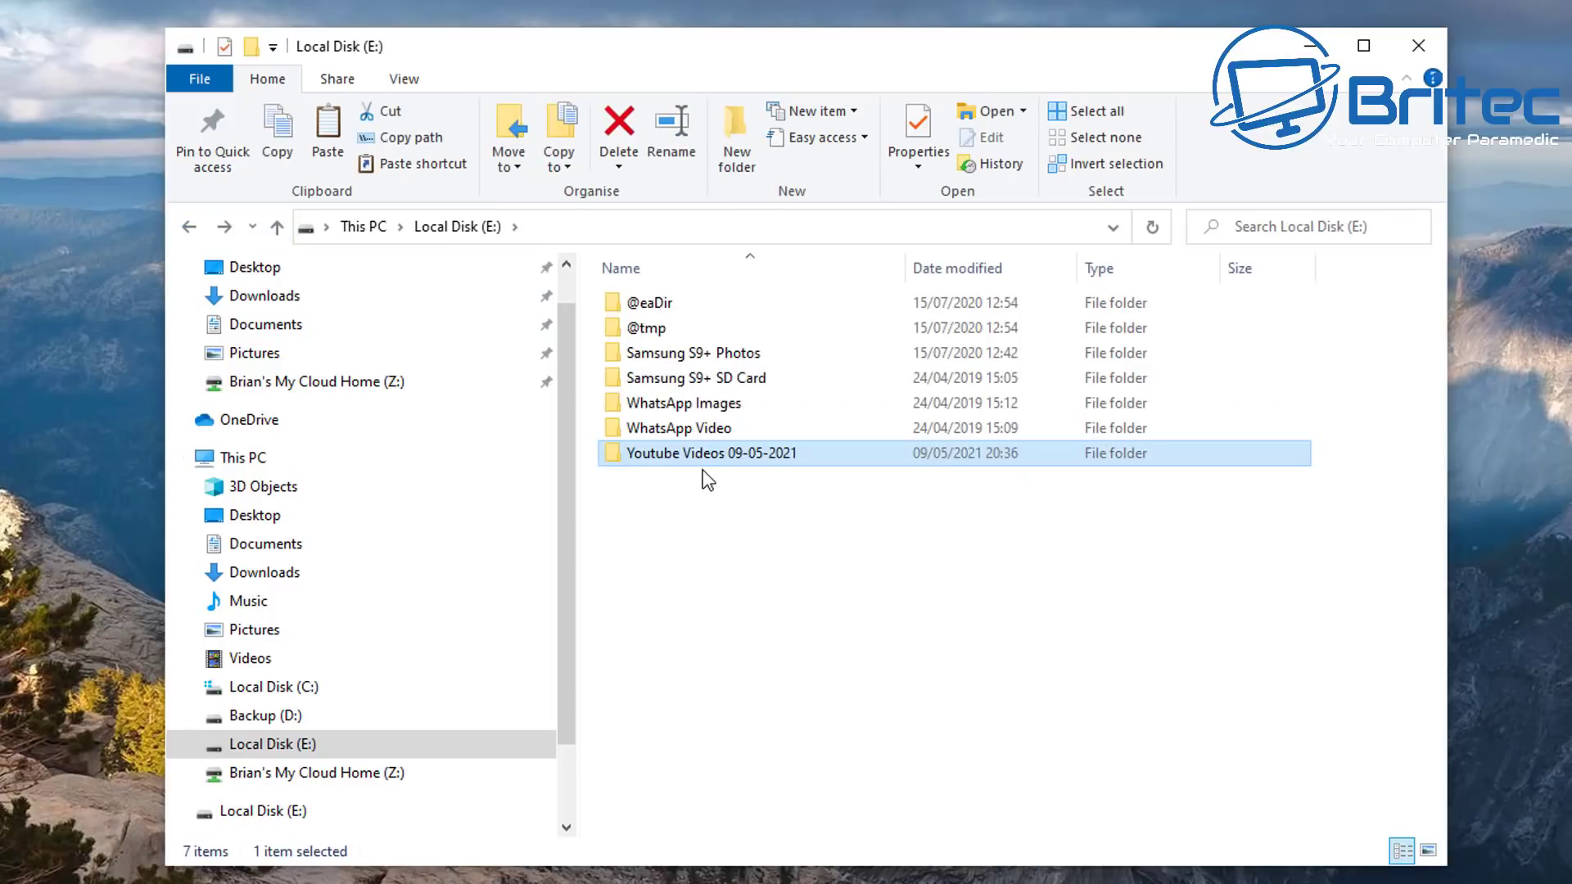
pyautogui.doubleClick(706, 455)
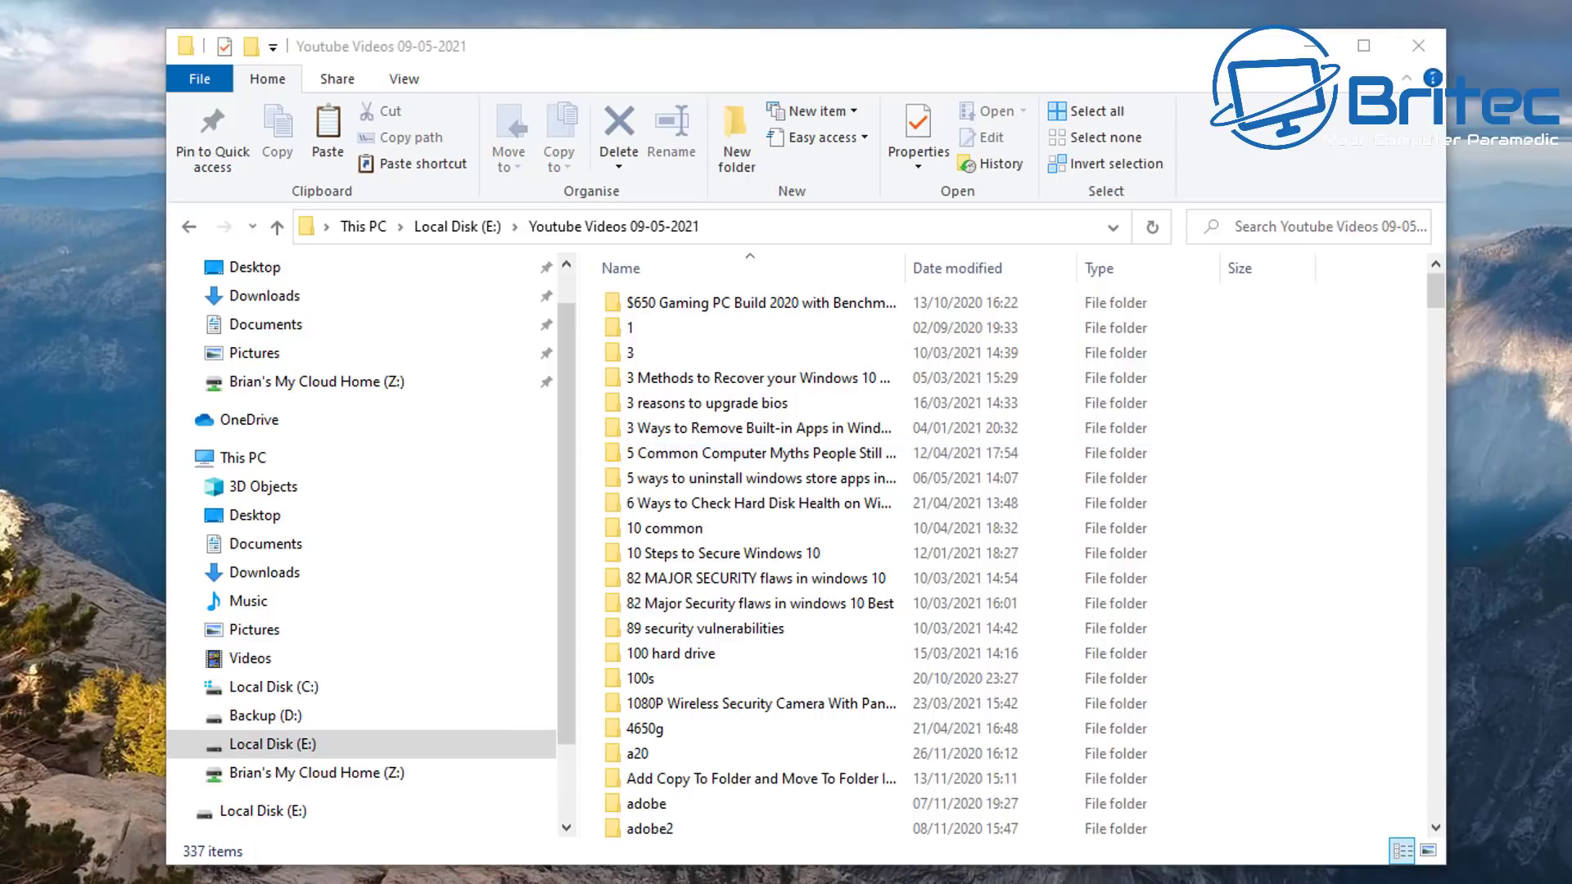
# Step: Cut pcbuild.mp4 from Documents\Camtasia Studio\pcbuild and paste it into E:'s Youtube Videos 09-05-2021 folder
pyautogui.press('super+e')
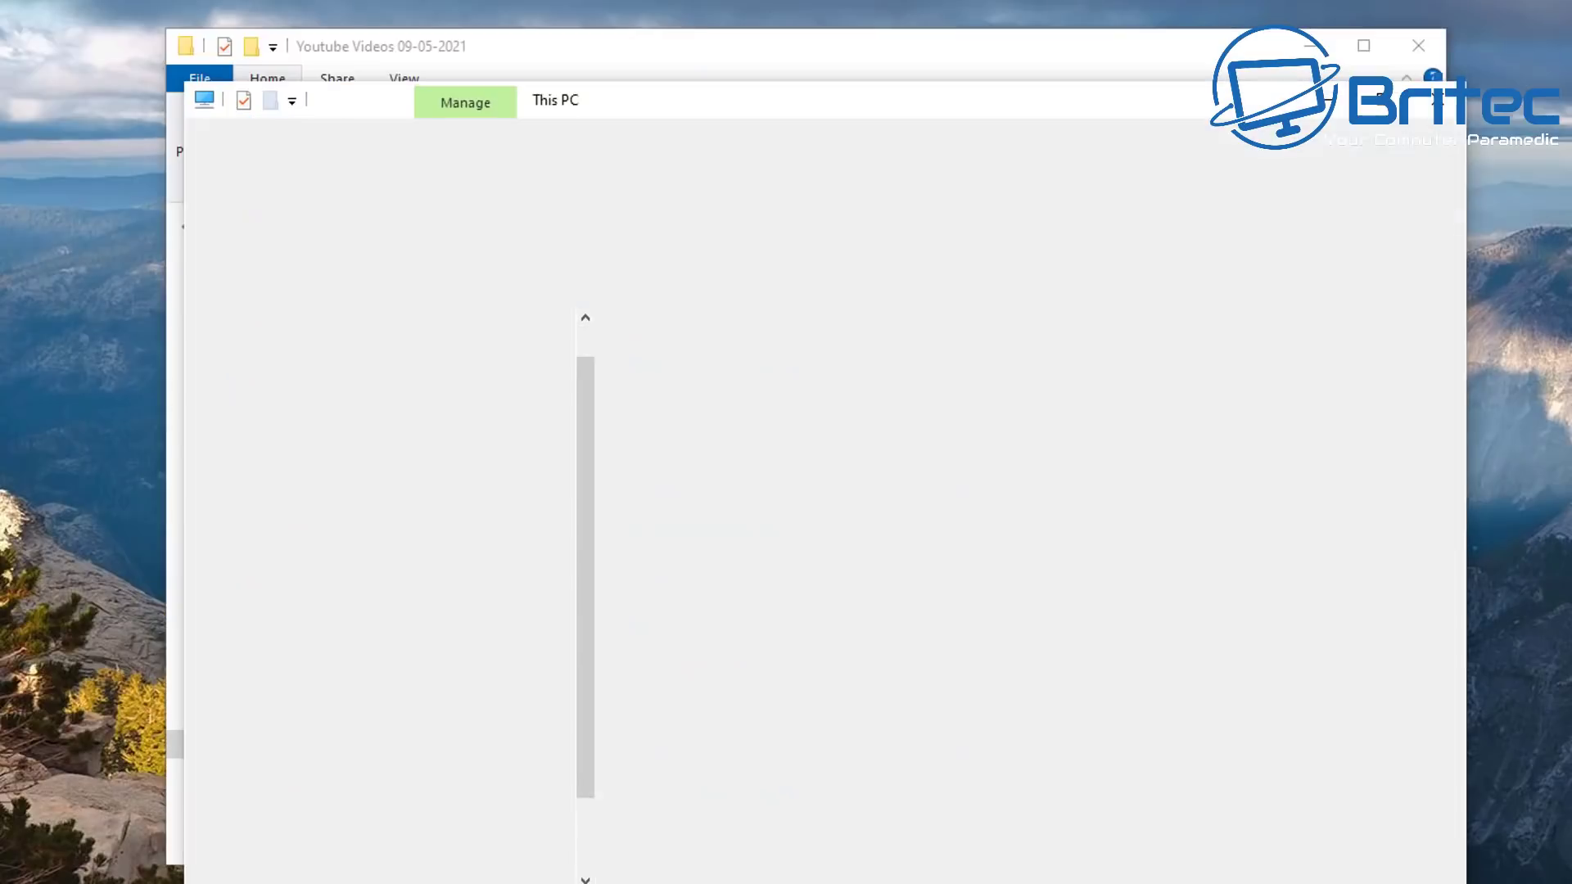
pyautogui.moveTo(591, 109); pyautogui.dragTo(557, 57)
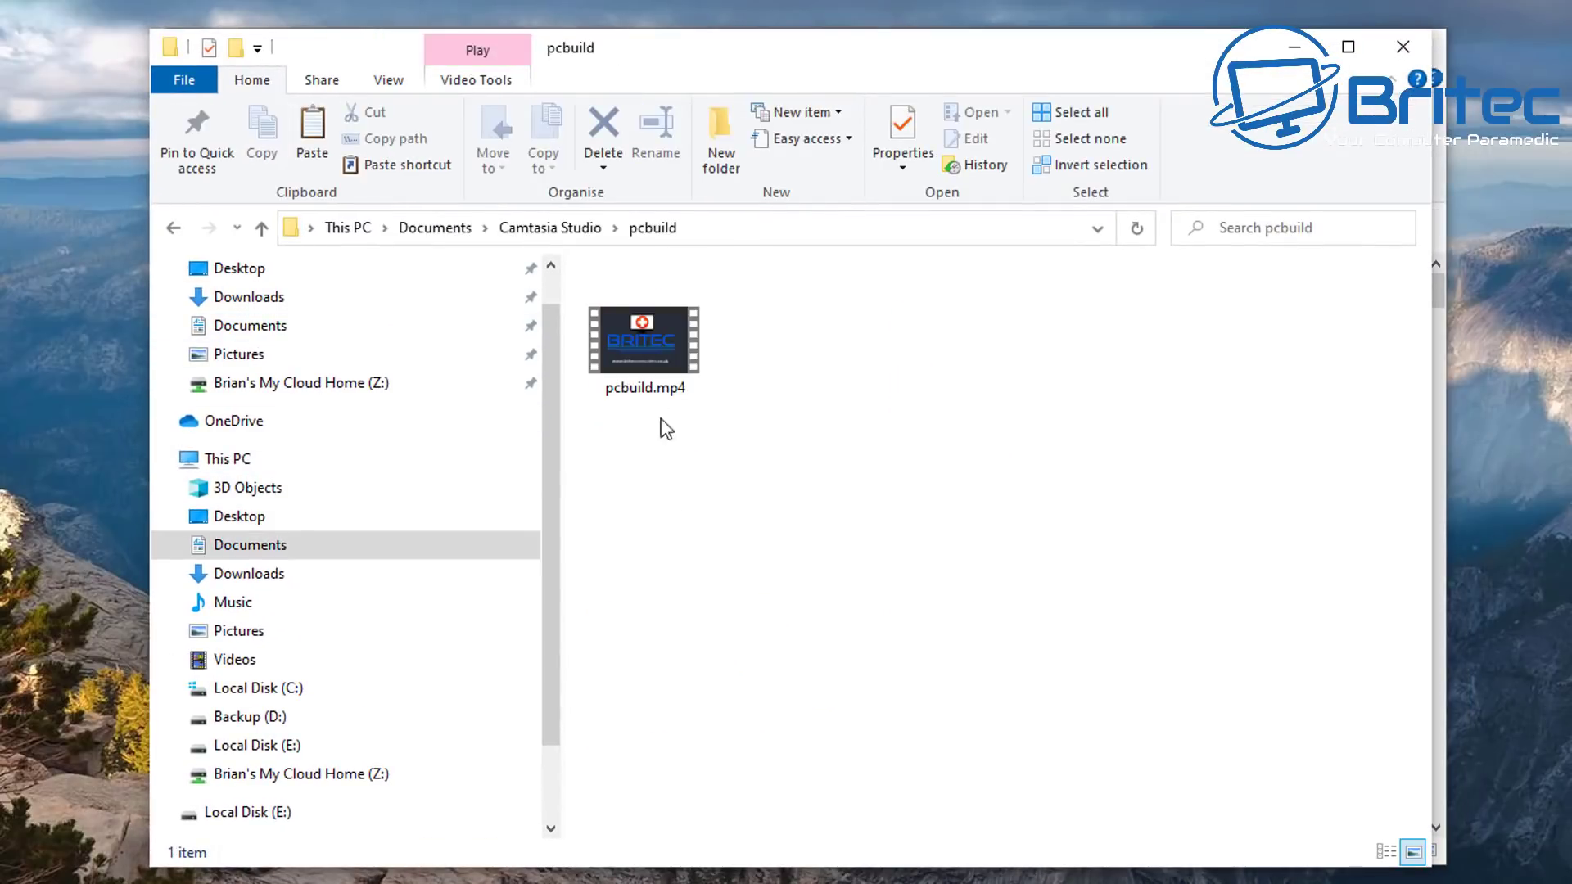
pyautogui.rightClick(655, 355)
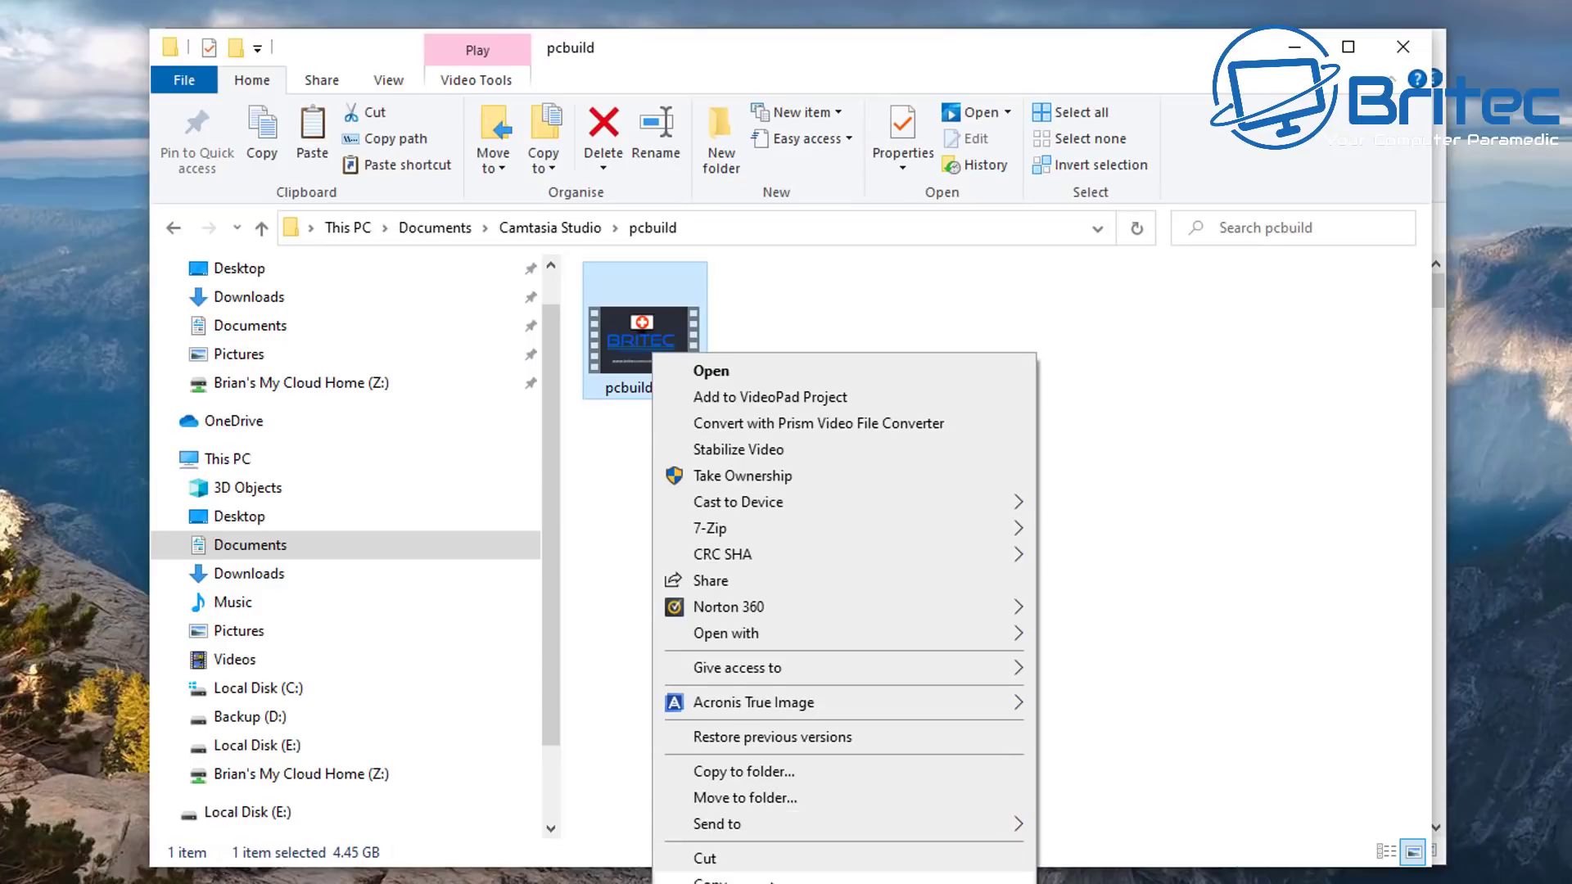
pyautogui.click(780, 856)
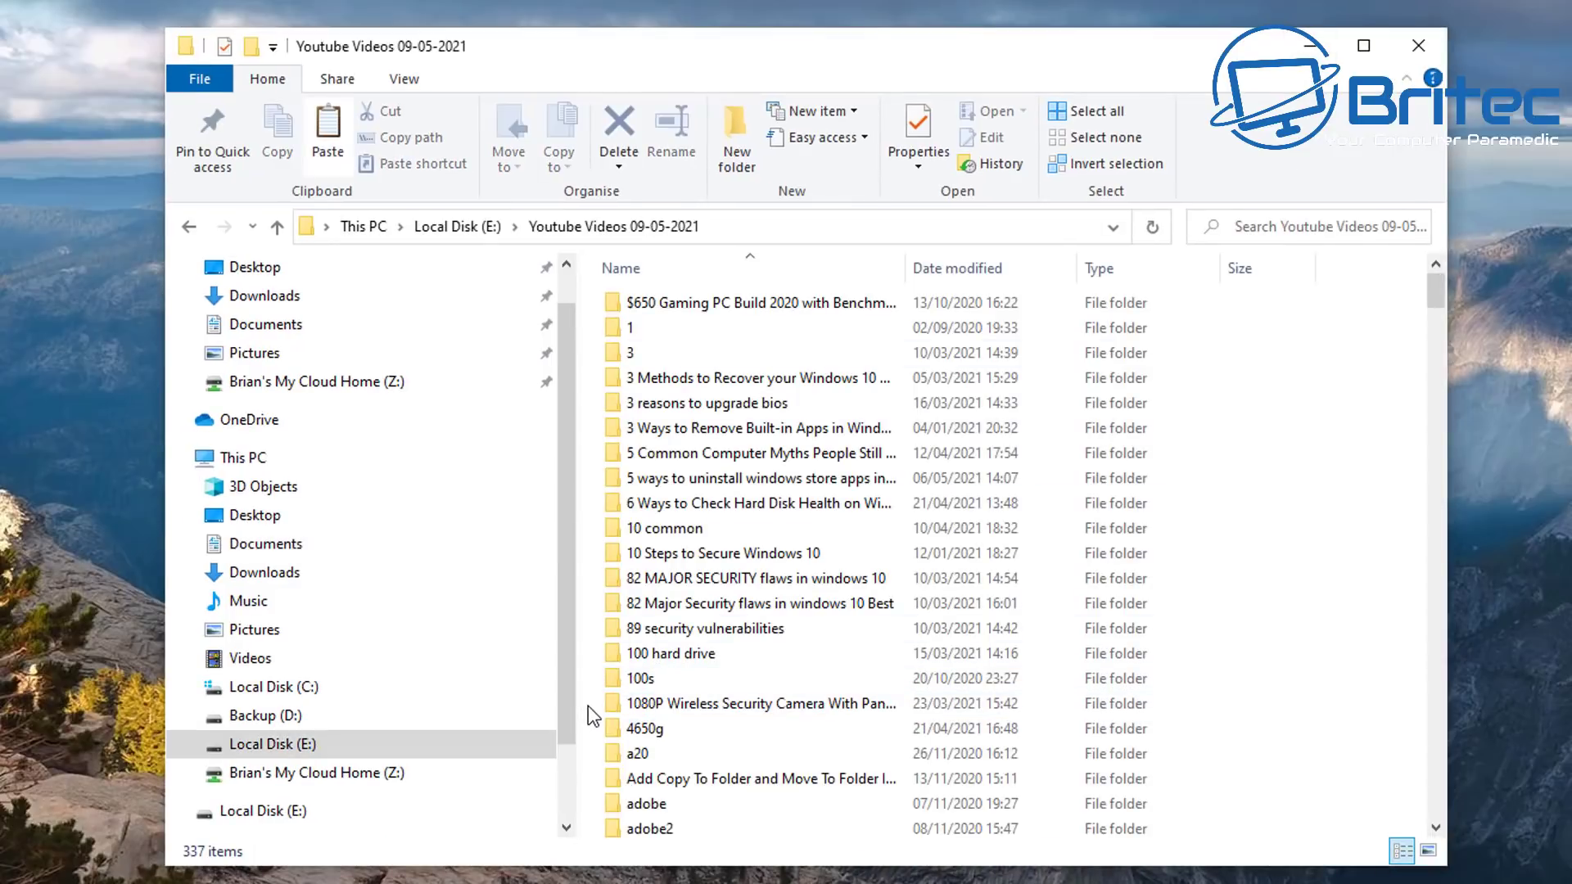
pyautogui.rightClick(588, 705)
pyautogui.click(673, 870)
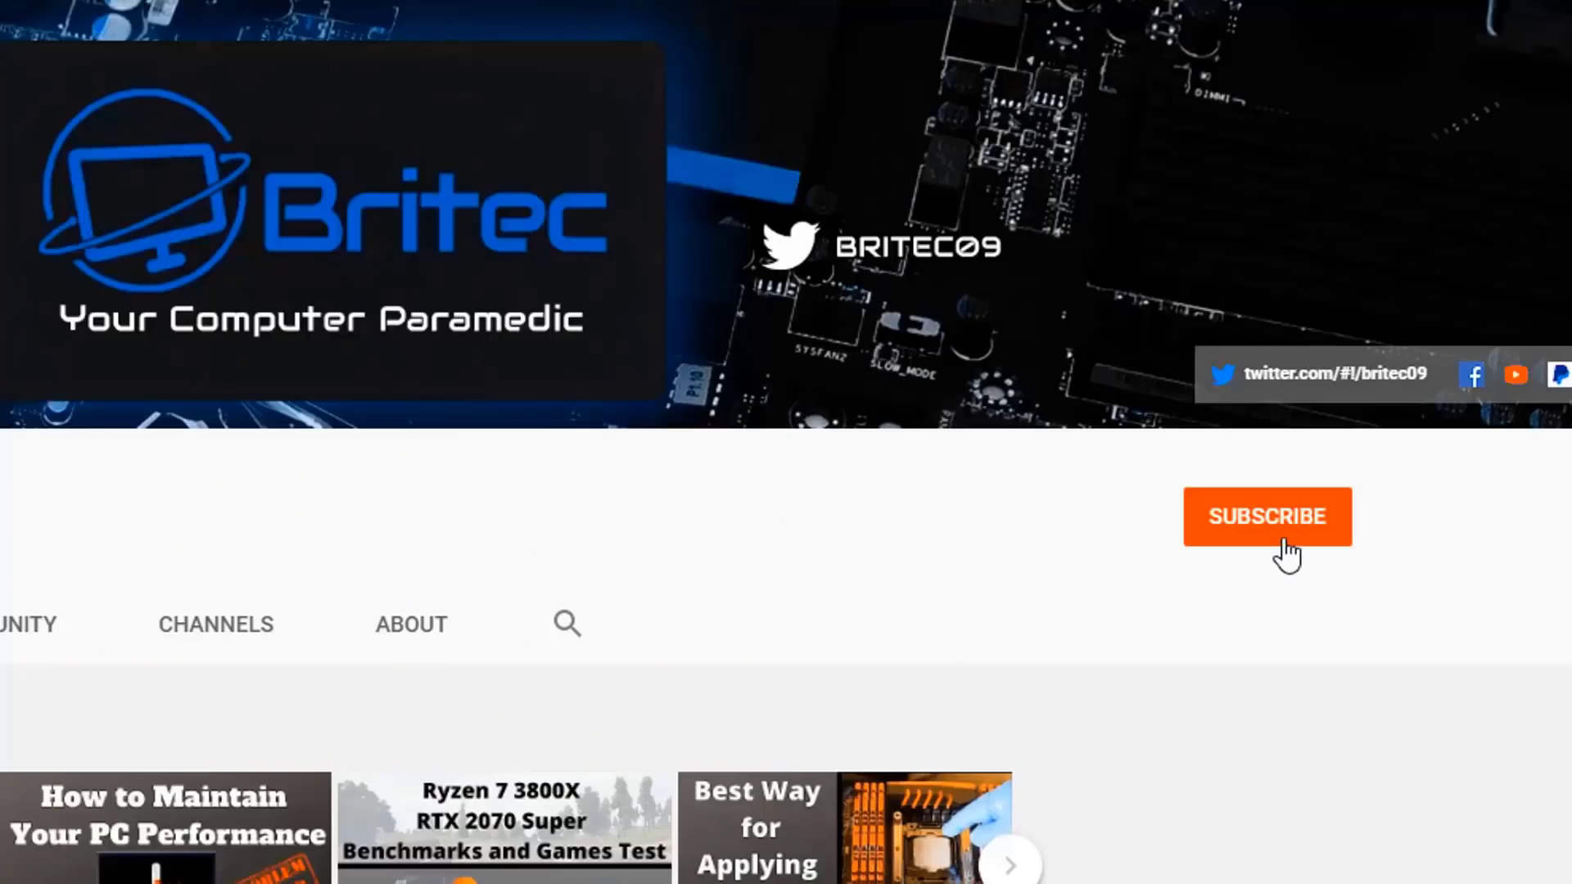
# Step: Subscribe to the Britec channel and set its notification bell to All
pyautogui.click(1286, 555)
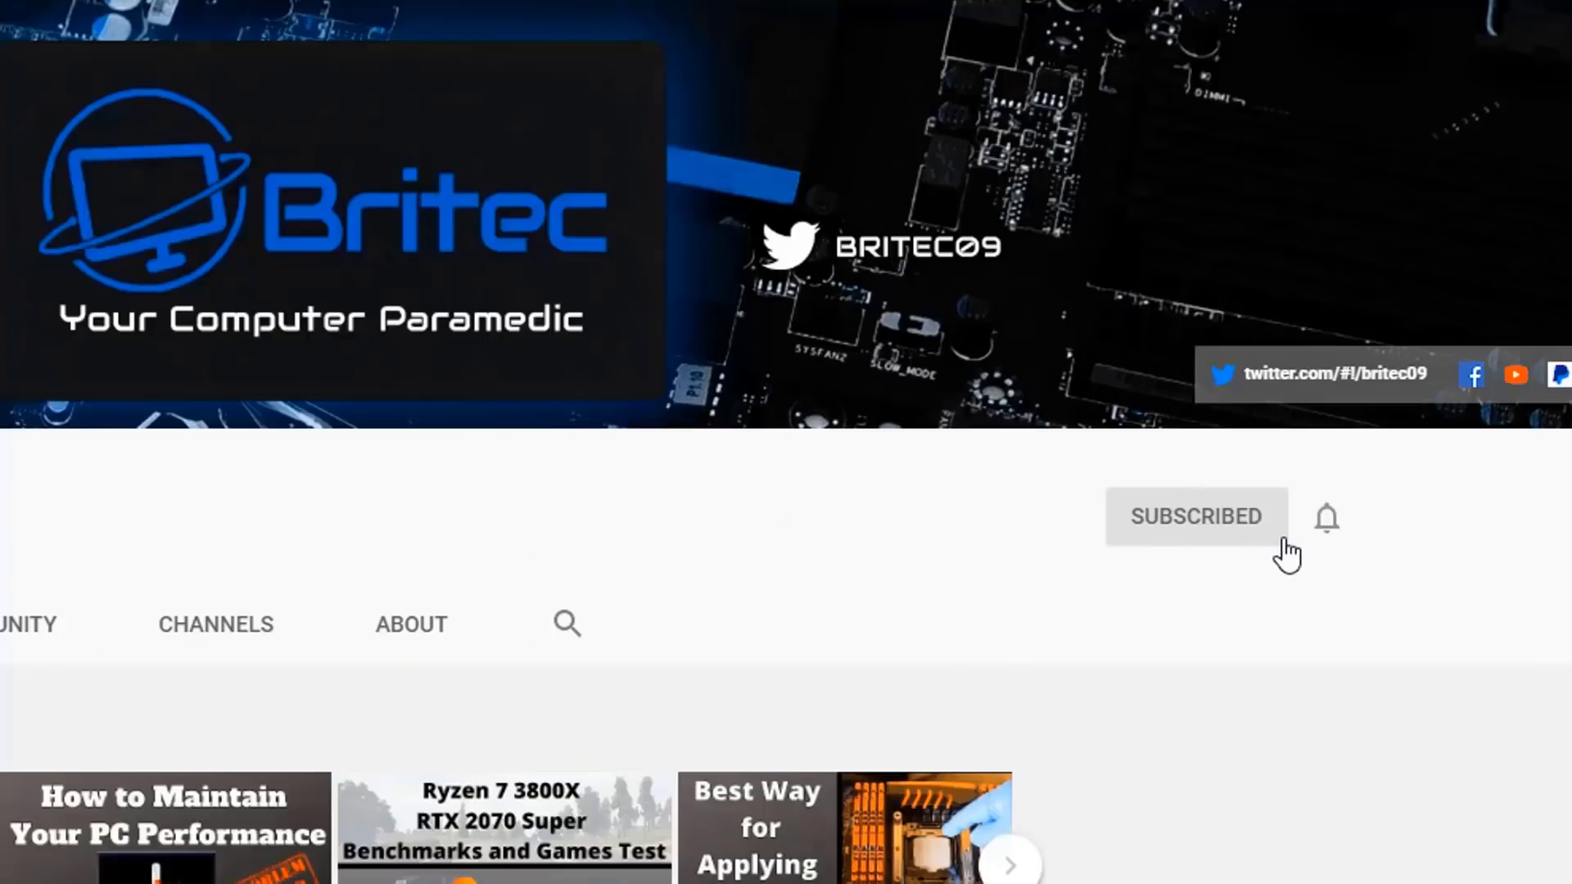
pyautogui.click(1329, 525)
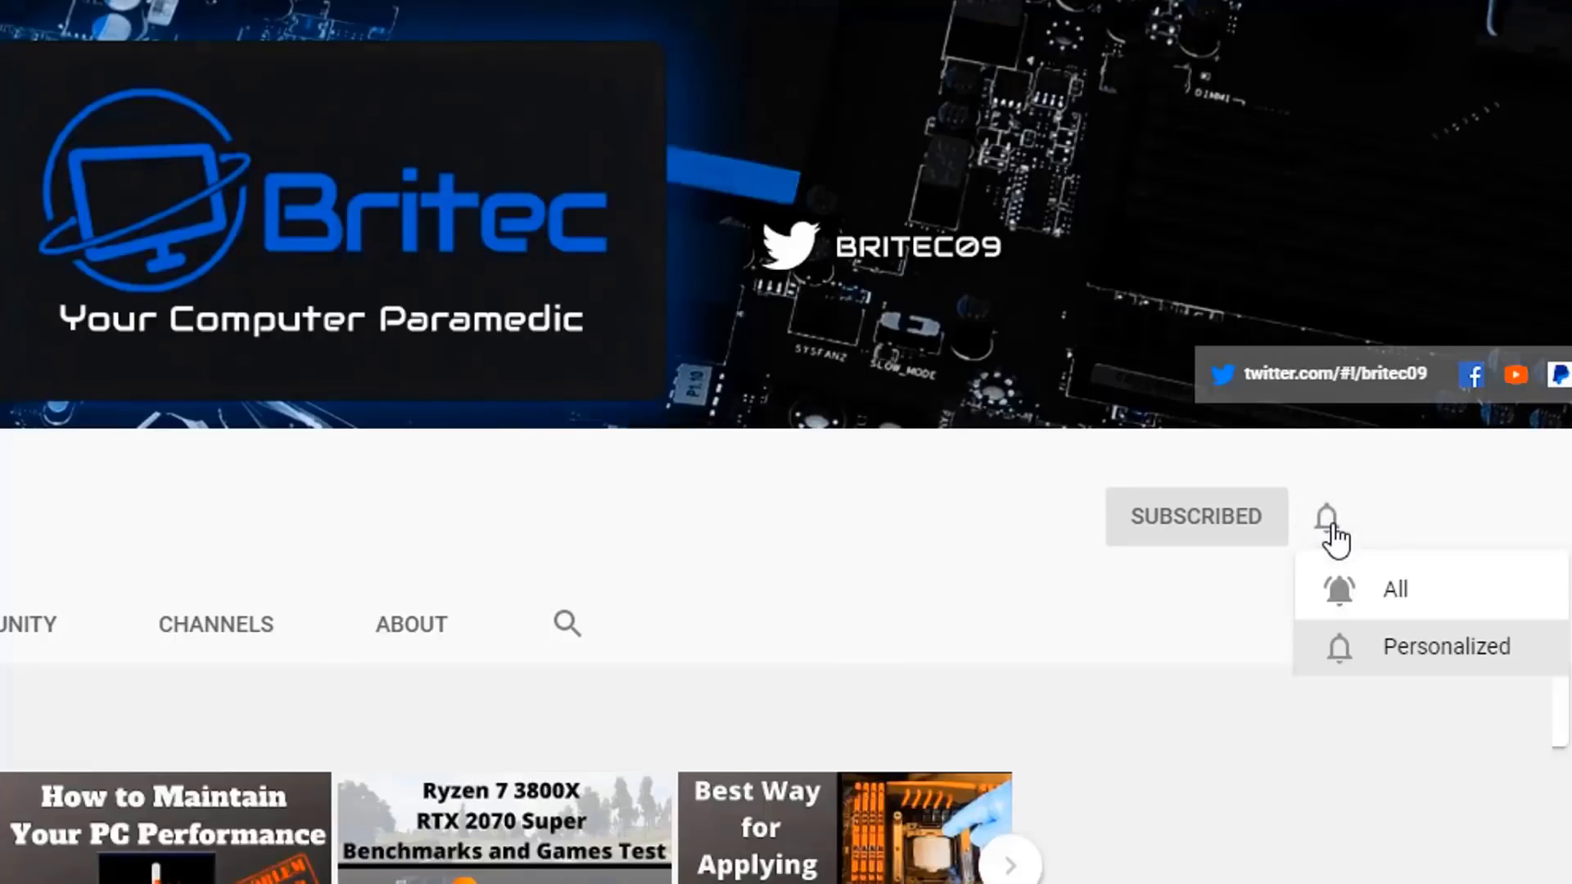
pyautogui.click(1368, 600)
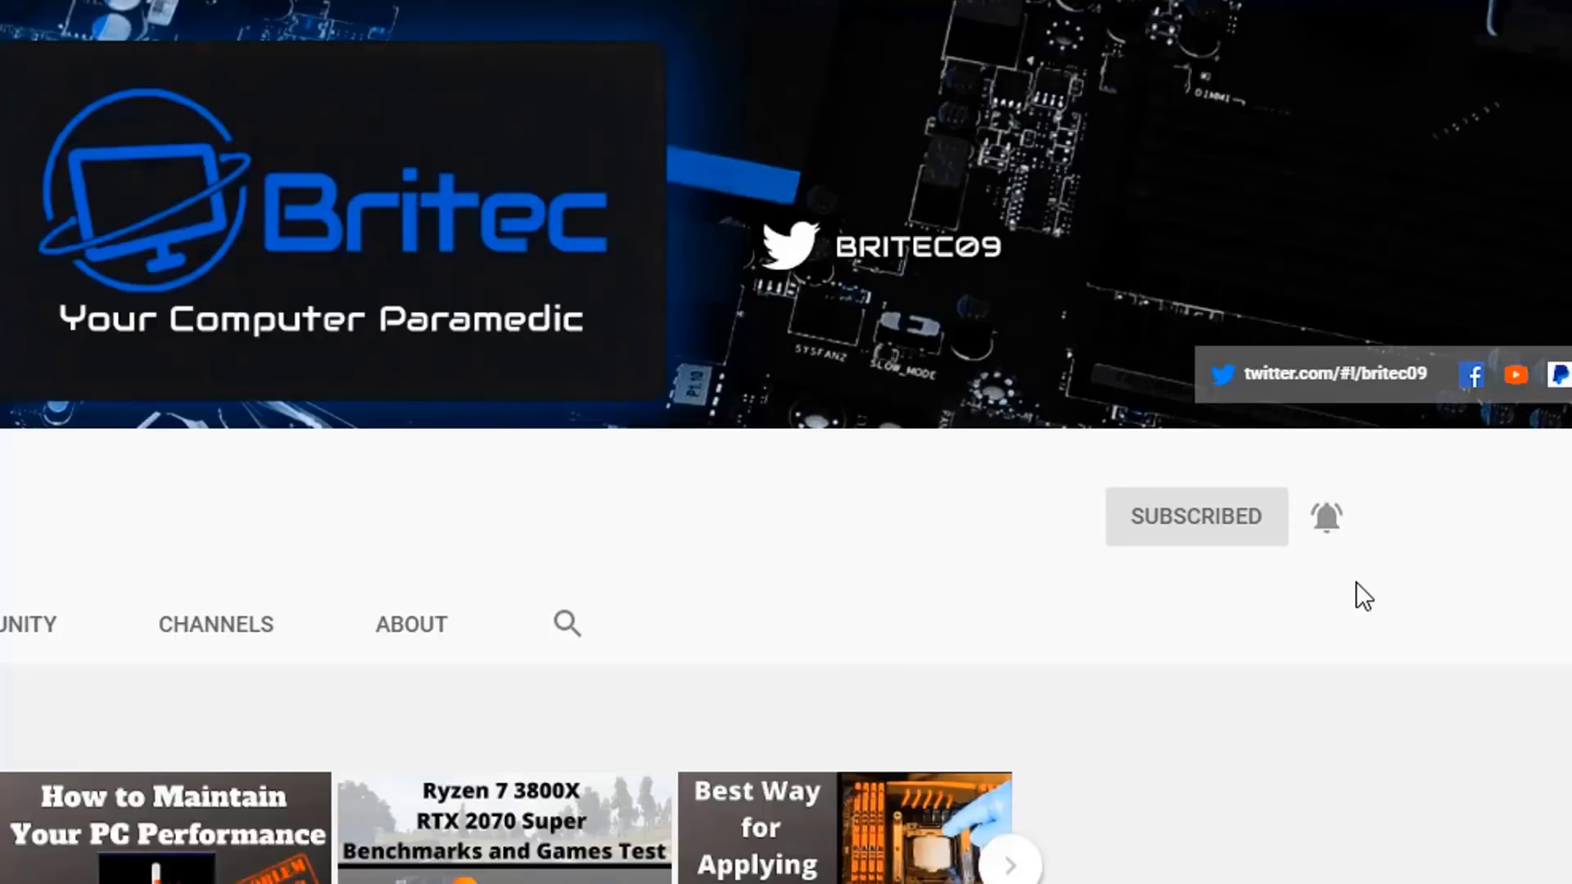